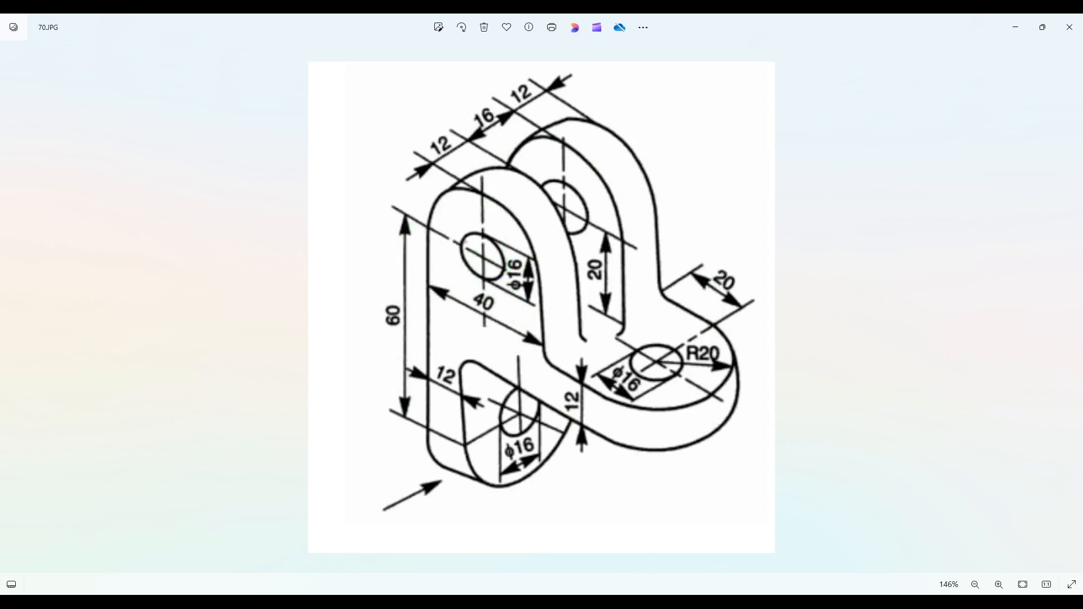
# Switch from the reference image to Autodesk Fusion and start a new sketch on the front (XZ) plane.
pyautogui.hotkey('alt', 'Tab')
pyautogui.click(86, 73)
pyautogui.click(568, 317)
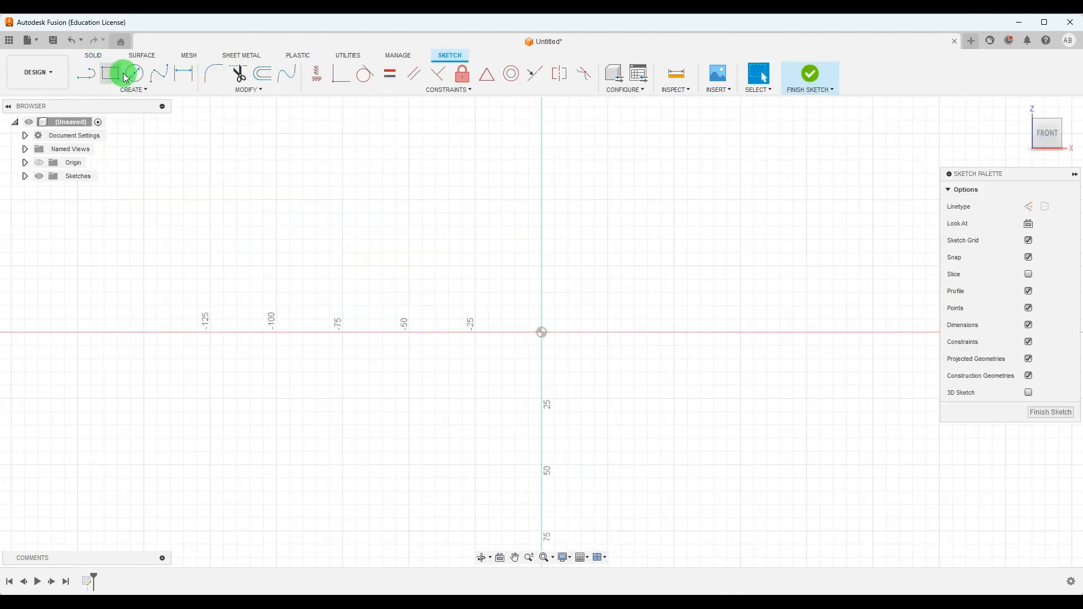
# Sketch a circle of 40 mm diameter centred on the origin.
pyautogui.click(135, 73)
pyautogui.click(541, 334)
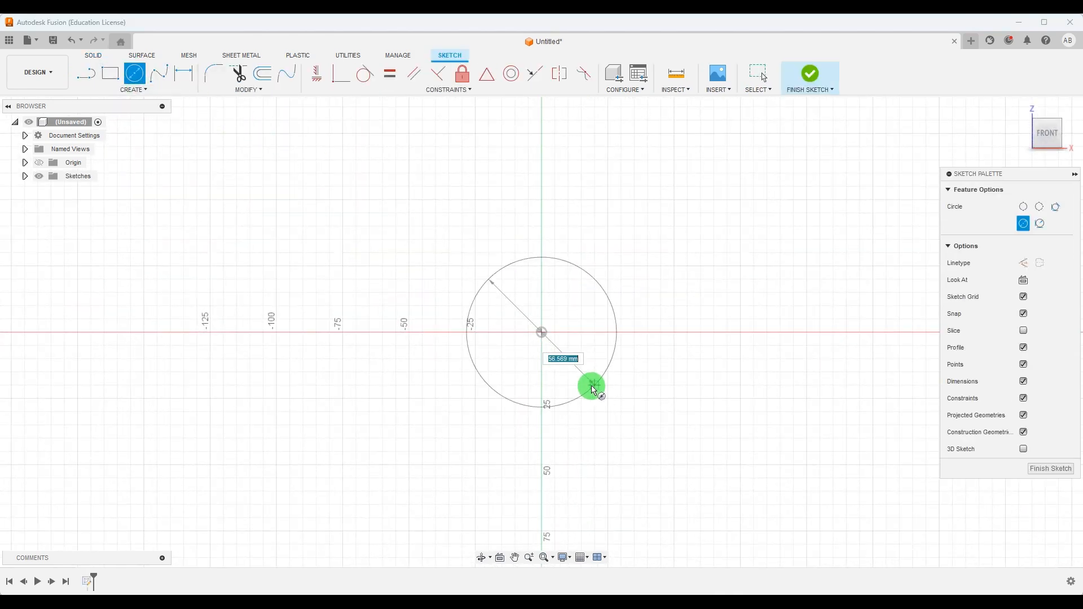
pyautogui.press('Return')
pyautogui.press('Escape')
pyautogui.scroll(3, 563, 420)
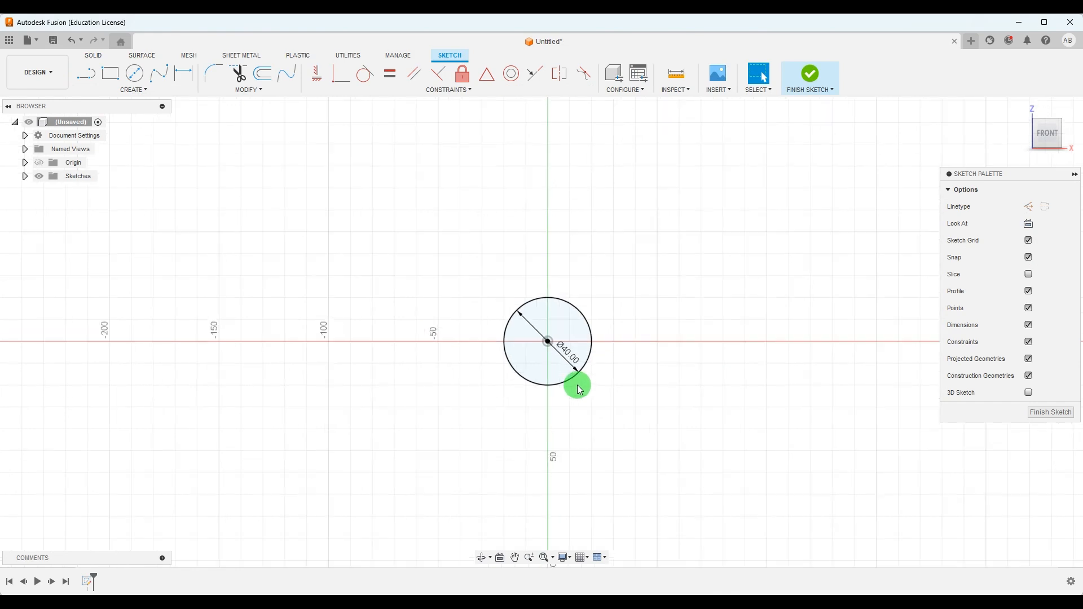
pyautogui.scroll(-2, 563, 419)
pyautogui.scroll(1, 573, 379)
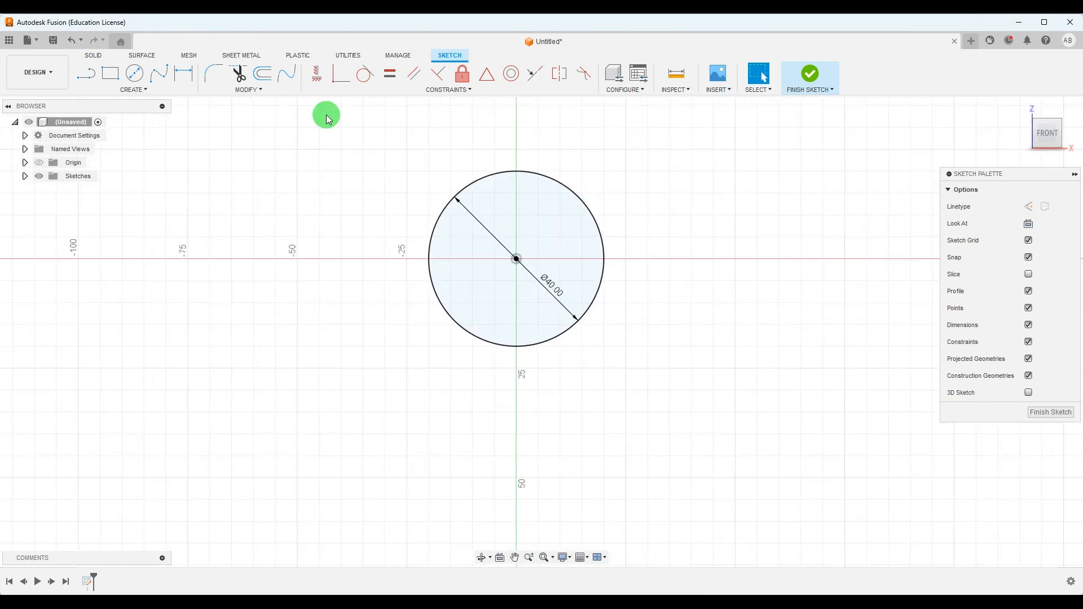
# Sketch a concentric circle of 16 mm diameter inside the 40 mm circle.
pyautogui.click(135, 73)
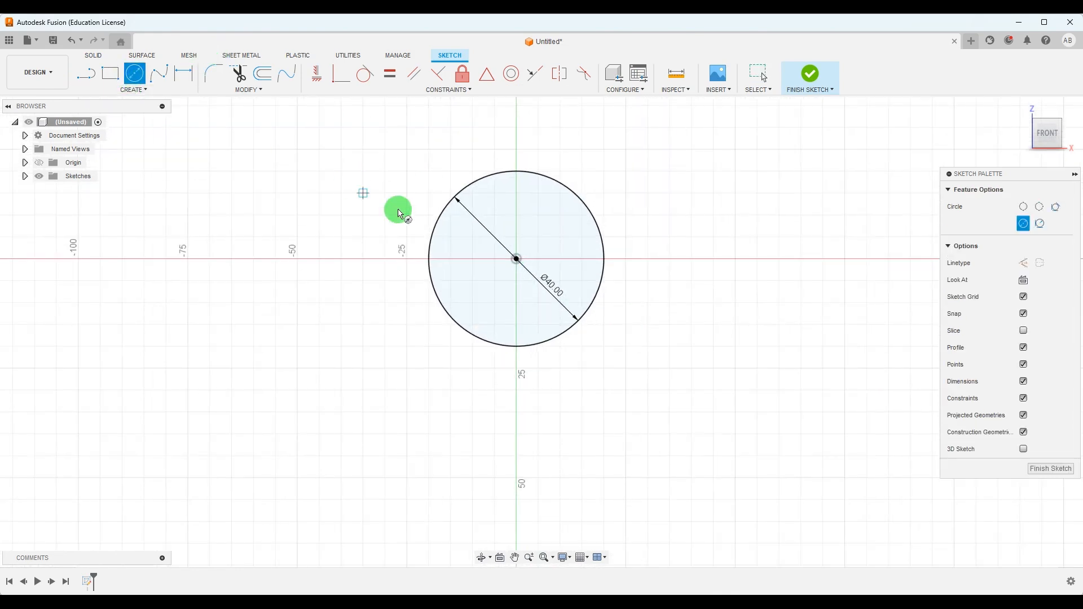
pyautogui.click(515, 261)
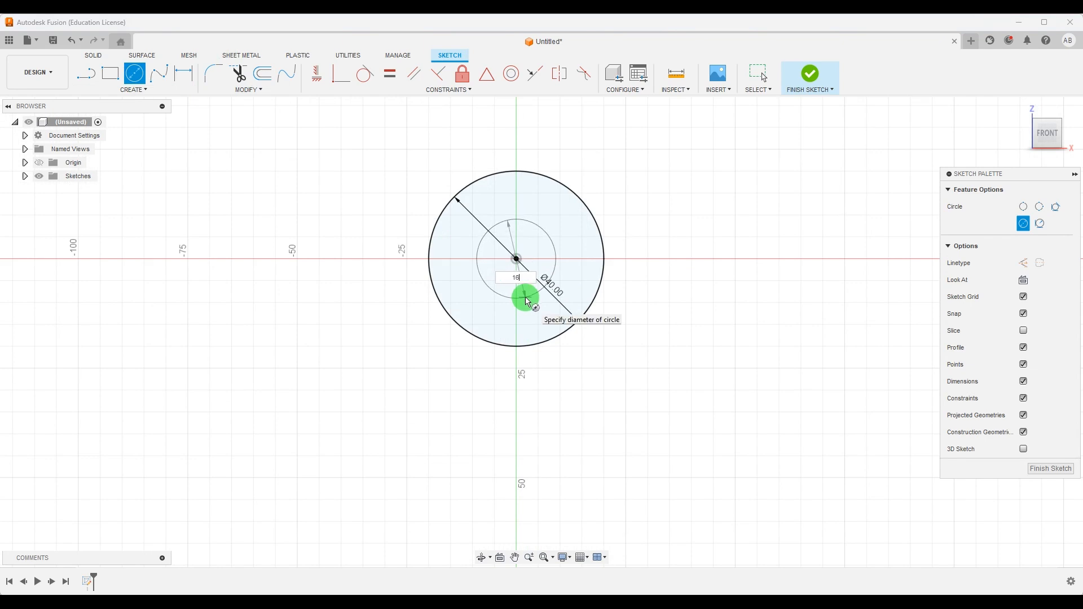
pyautogui.press('Return')
pyautogui.press('Escape')
pyautogui.scroll(-2, 585, 290)
pyautogui.scroll(1, 578, 401)
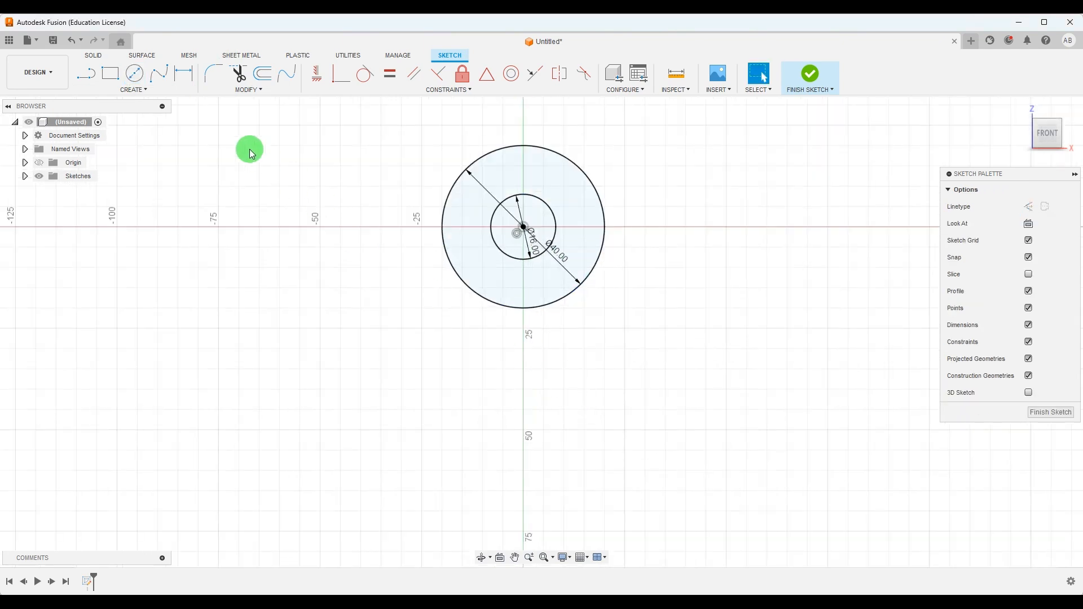
# Sketch a vertical line about 60 mm long running down from the 40 mm circle's left tangent point.
pyautogui.click(85, 73)
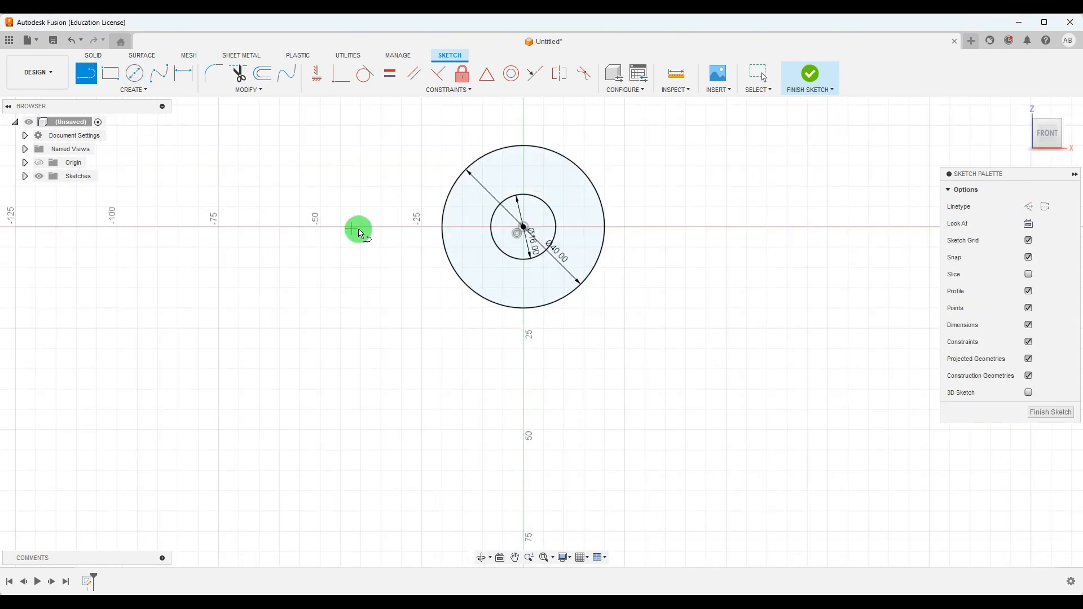
pyautogui.click(443, 229)
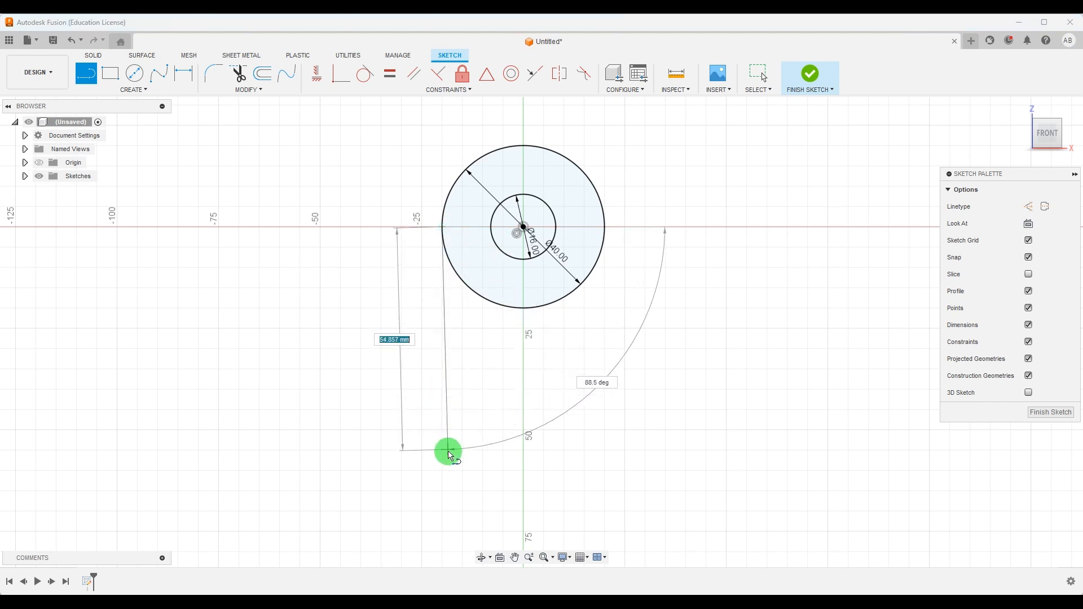
pyautogui.click(442, 470)
pyautogui.press('Escape')
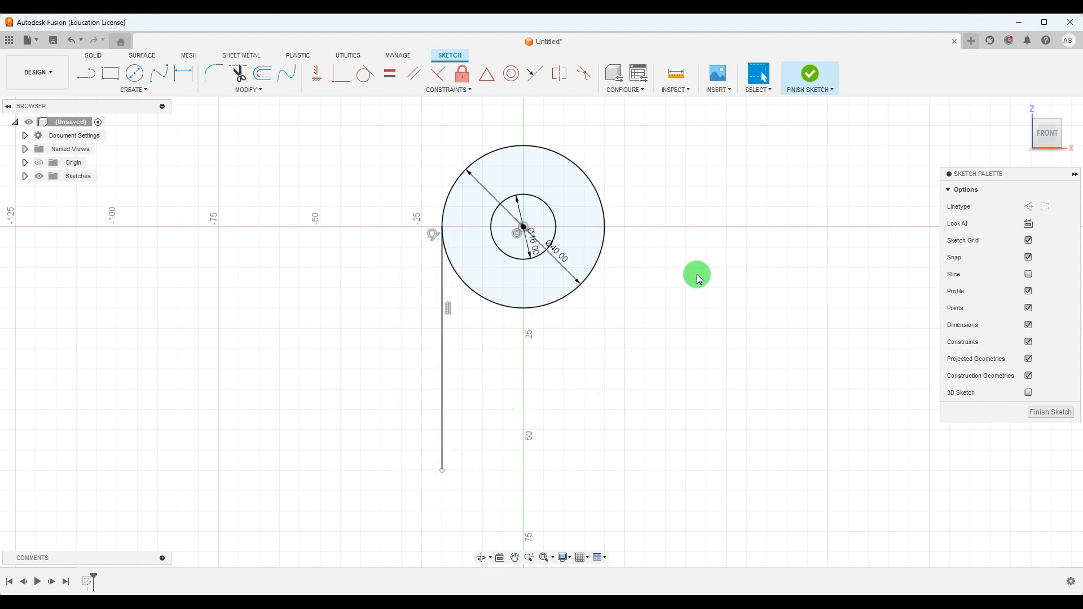
# Sketch the outline from the circle's right tangent point: about 25 mm down, 50 right, 10 down, 80 left, 25 down, closing at the left line's lower end.
pyautogui.click(84, 86)
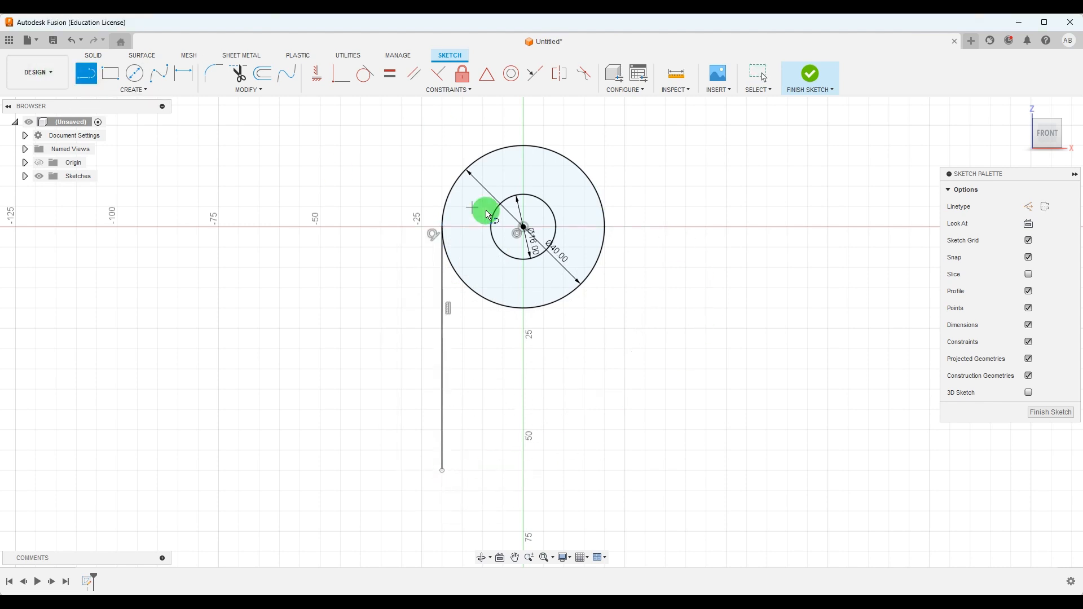
pyautogui.click(606, 228)
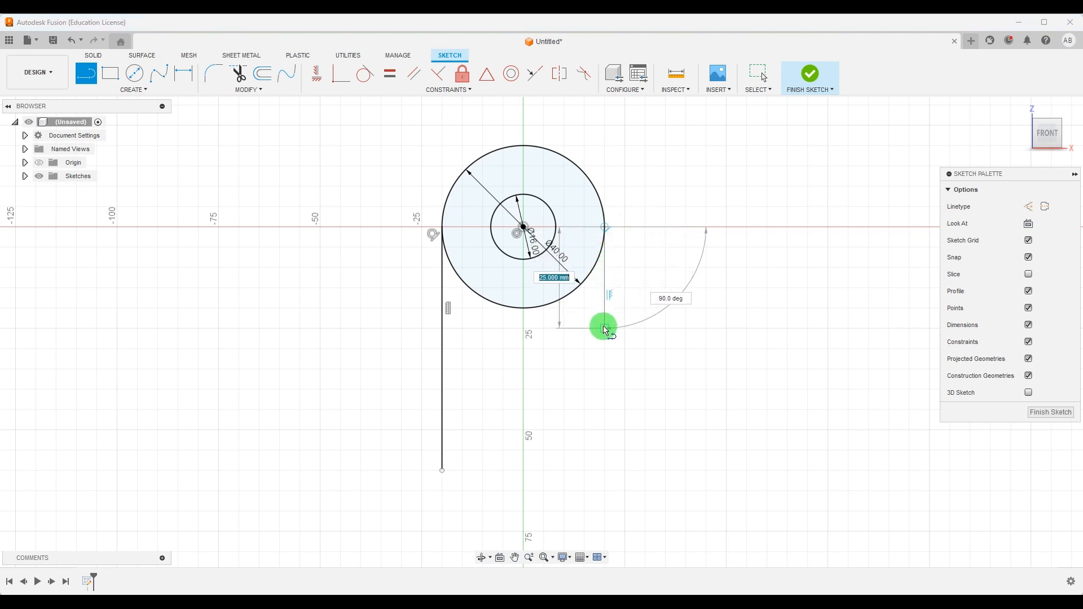
pyautogui.click(605, 329)
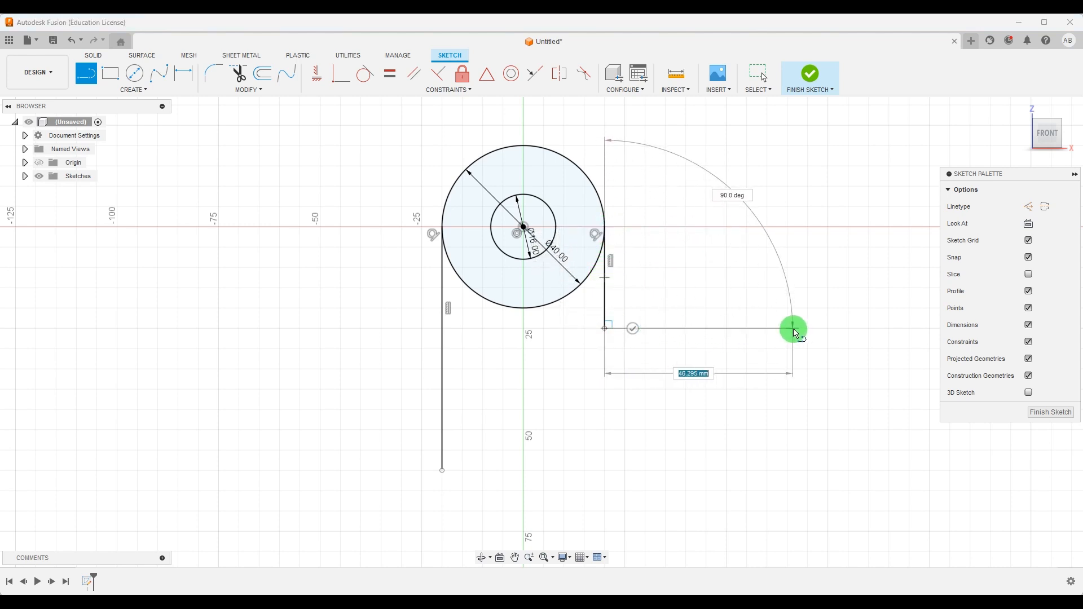
pyautogui.click(807, 328)
pyautogui.click(807, 369)
pyautogui.click(483, 369)
pyautogui.click(483, 470)
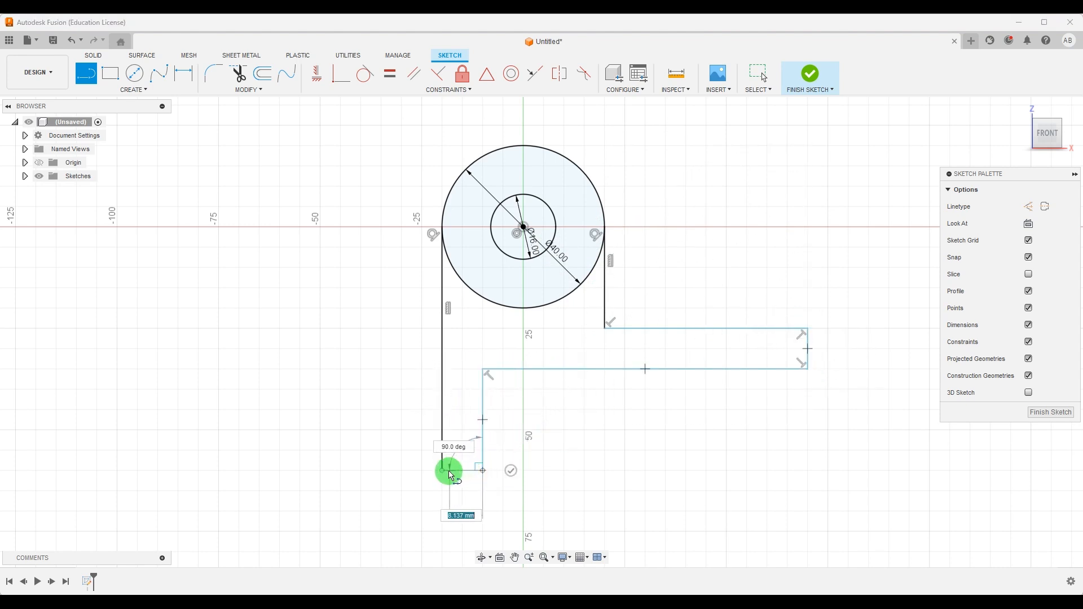
pyautogui.click(442, 470)
pyautogui.press('Escape')
pyautogui.scroll(-2, 620, 321)
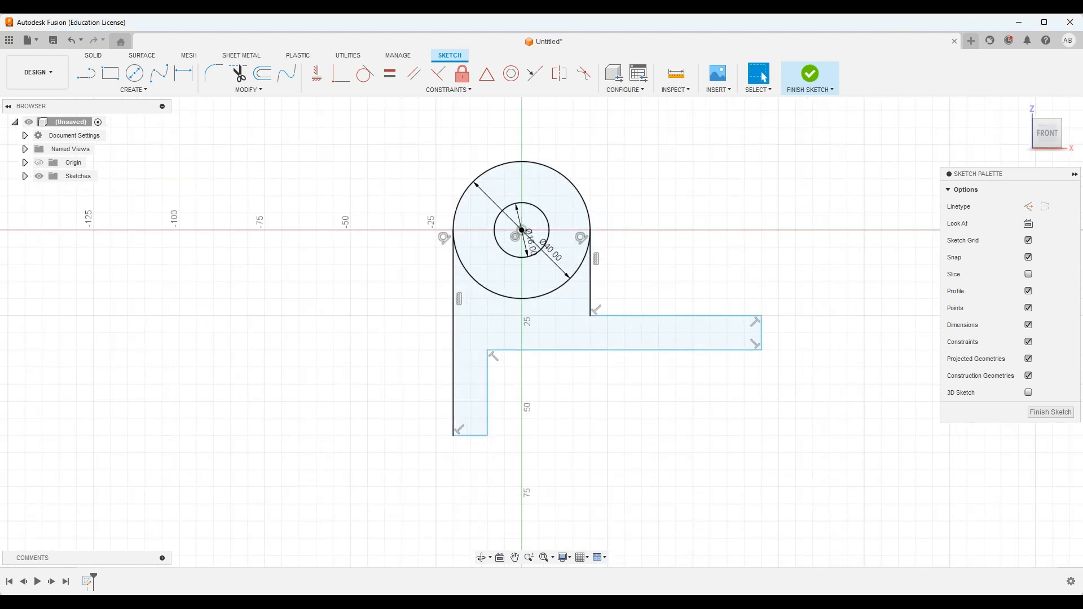
# Check the reference drawing and dimension the vertical distance from the circle centre to the leg's bottom edge as 60+20 mm.
pyautogui.click(756, 601)
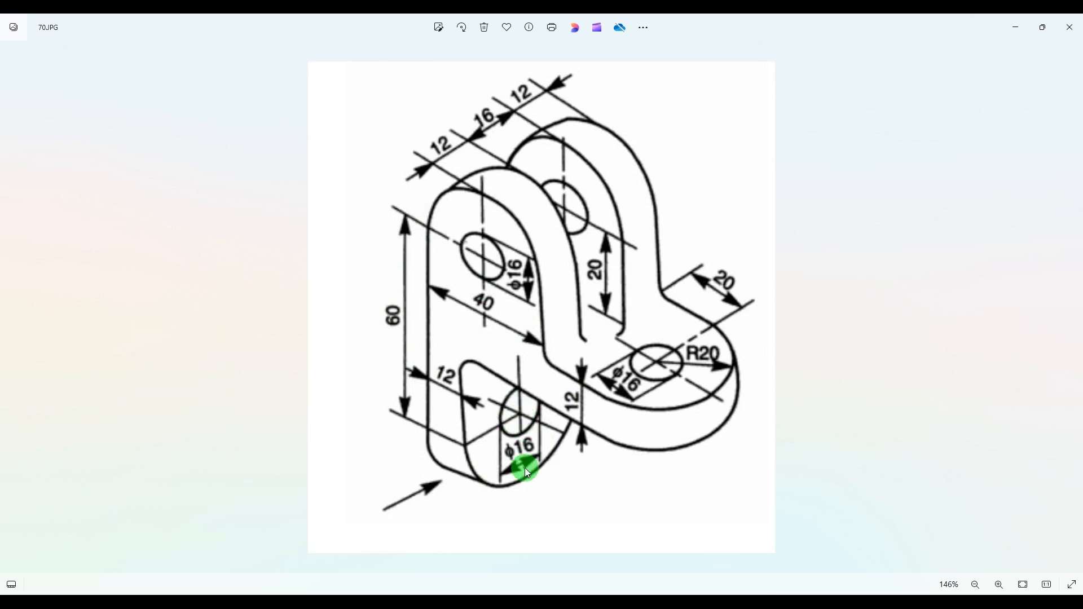
pyautogui.click(756, 601)
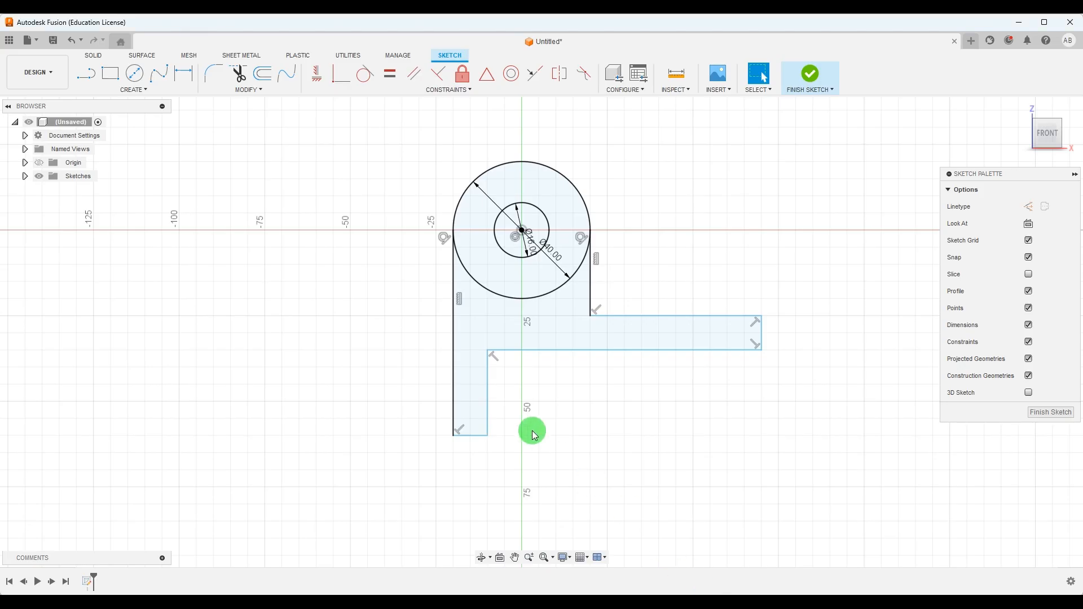
pyautogui.click(185, 79)
pyautogui.click(527, 232)
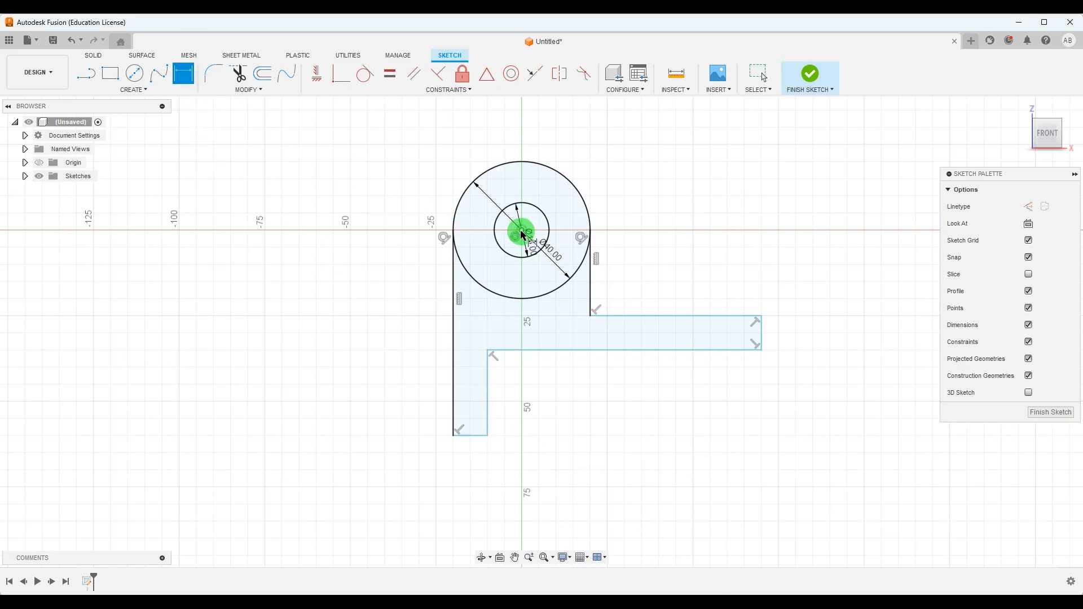
pyautogui.click(467, 436)
pyautogui.click(359, 332)
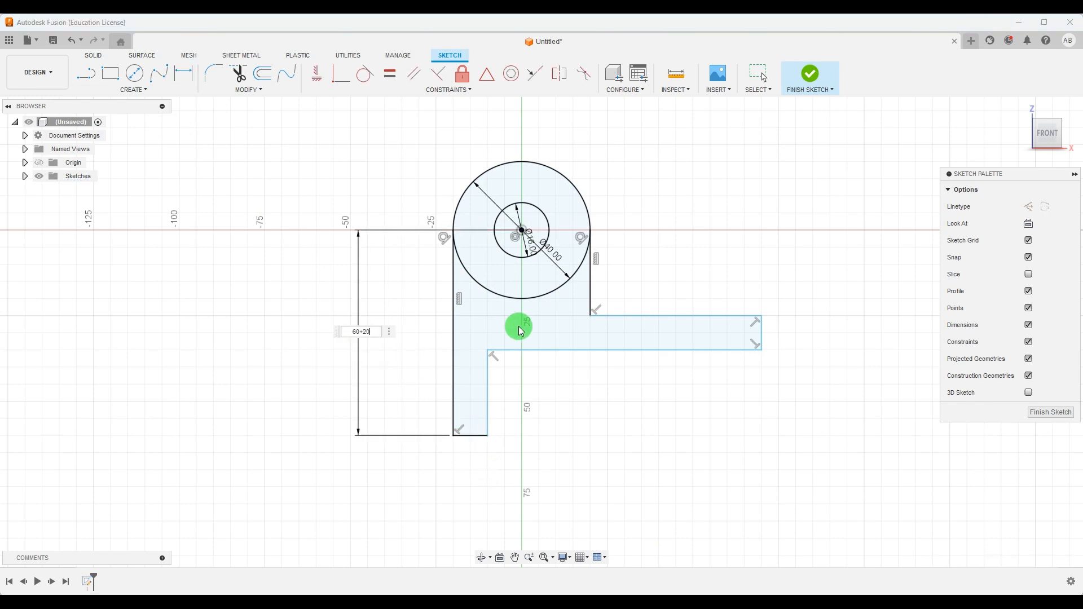
pyautogui.write('60+20')
pyautogui.press('Return')
pyautogui.scroll(-2, 502, 316)
pyautogui.scroll(1, 541, 367)
pyautogui.scroll(-1, 493, 398)
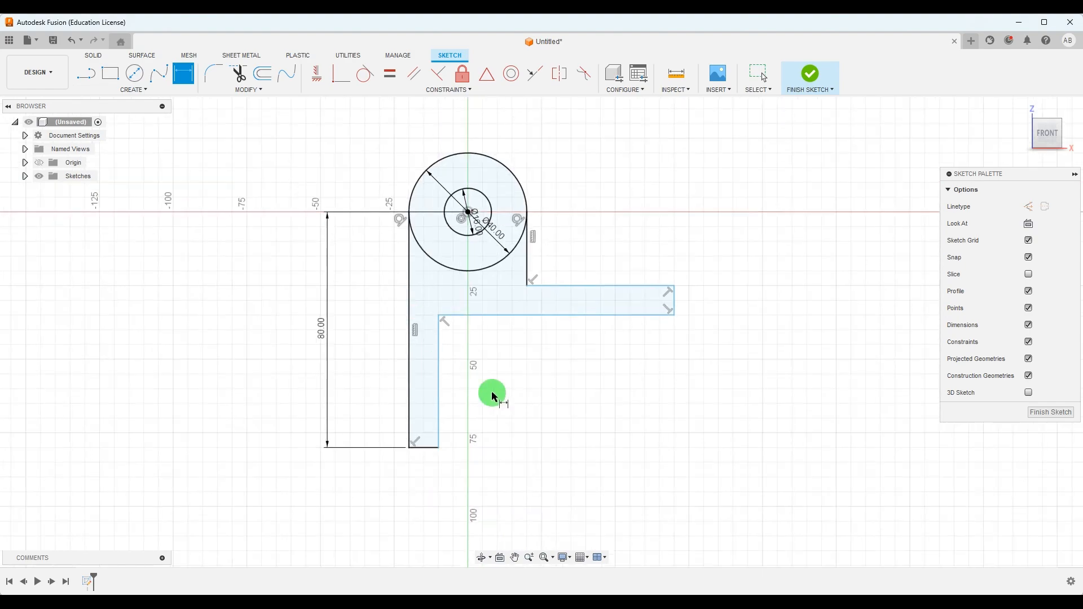
pyautogui.scroll(1, 493, 395)
# Check the reference drawing and dimension the vertical distance from the circle centre to the horizontal arm's upper edge as 20 mm.
pyautogui.hotkey('alt', 'Tab')
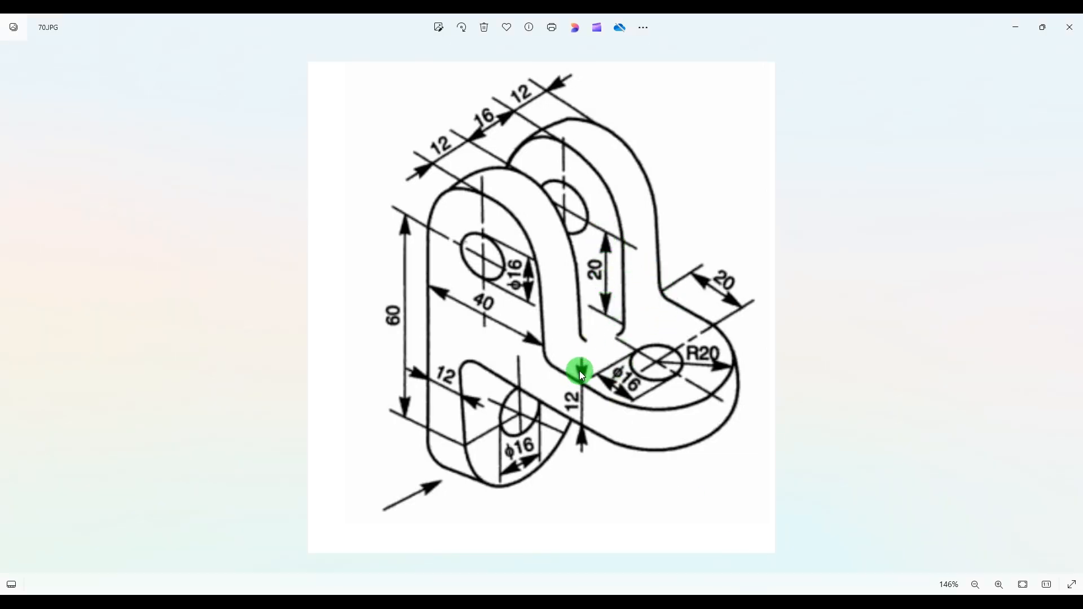
pyautogui.hotkey('alt', 'Tab')
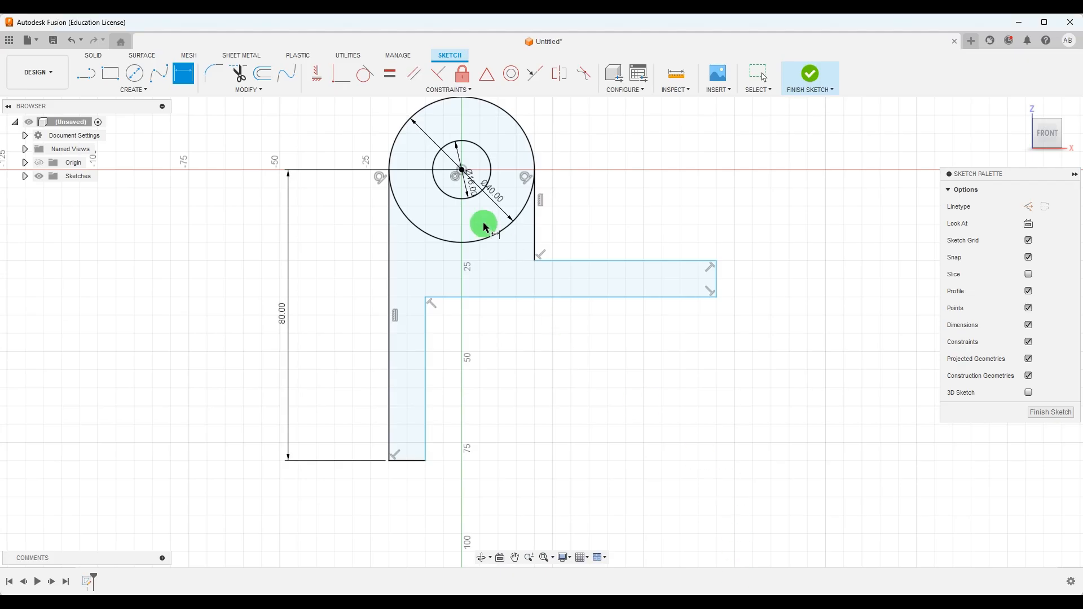
pyautogui.click(464, 171)
pyautogui.click(587, 260)
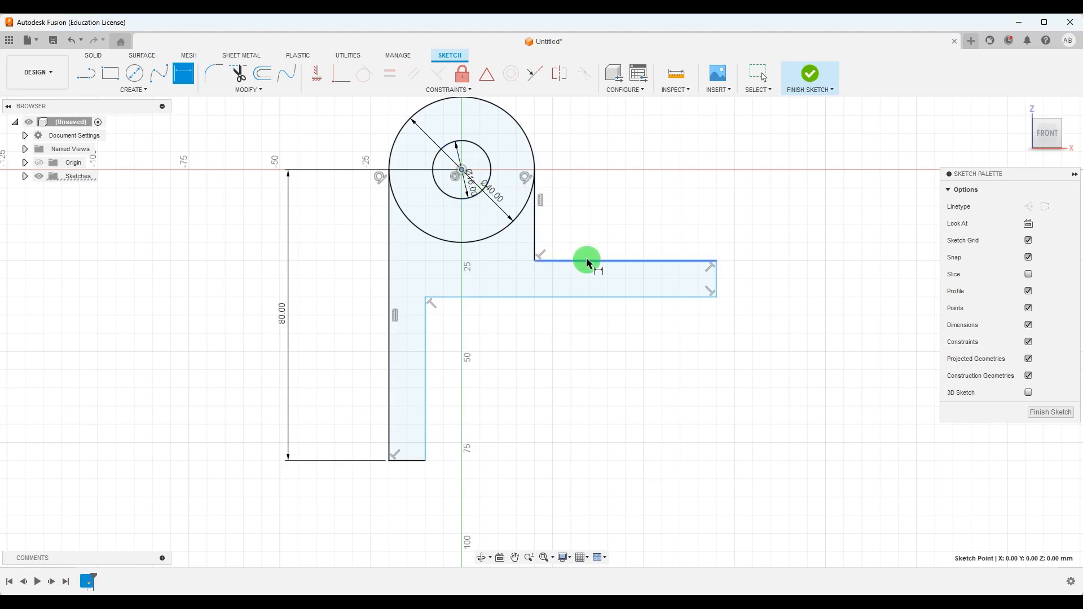
pyautogui.click(776, 215)
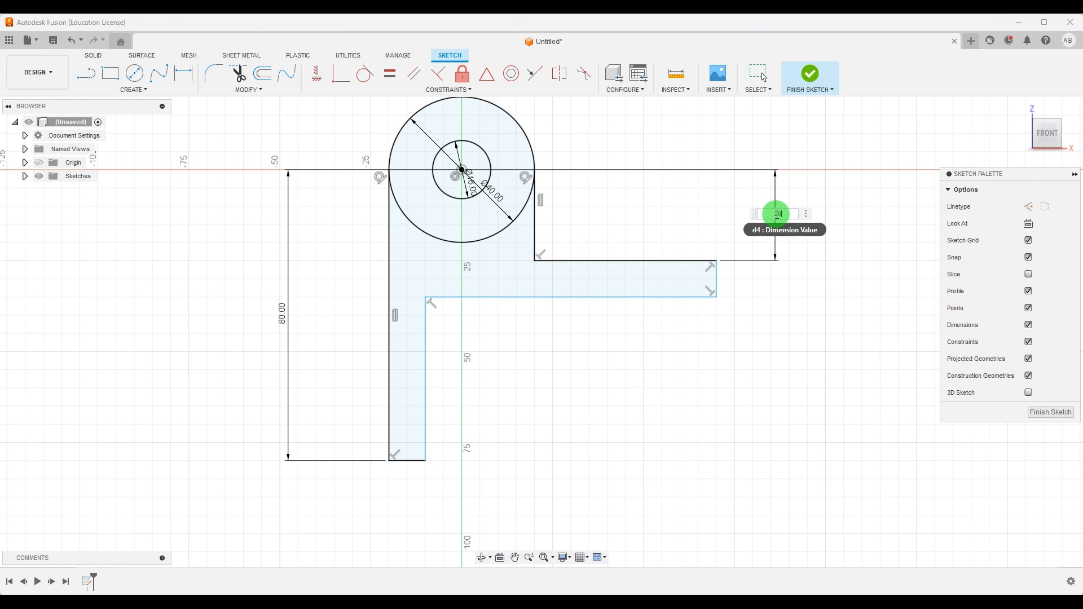
pyautogui.write('20')
pyautogui.press('Return')
# Dimension the horizontal arm's thickness between its upper and lower edges as 12 mm.
pyautogui.click(680, 243)
pyautogui.click(679, 297)
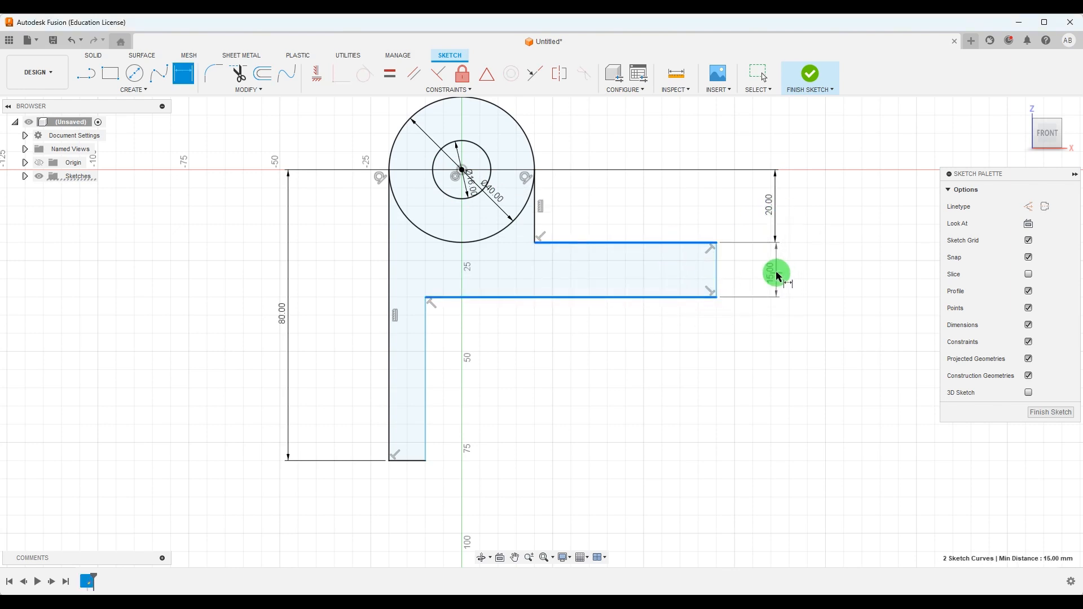
pyautogui.click(778, 275)
pyautogui.write('12')
pyautogui.press('Return')
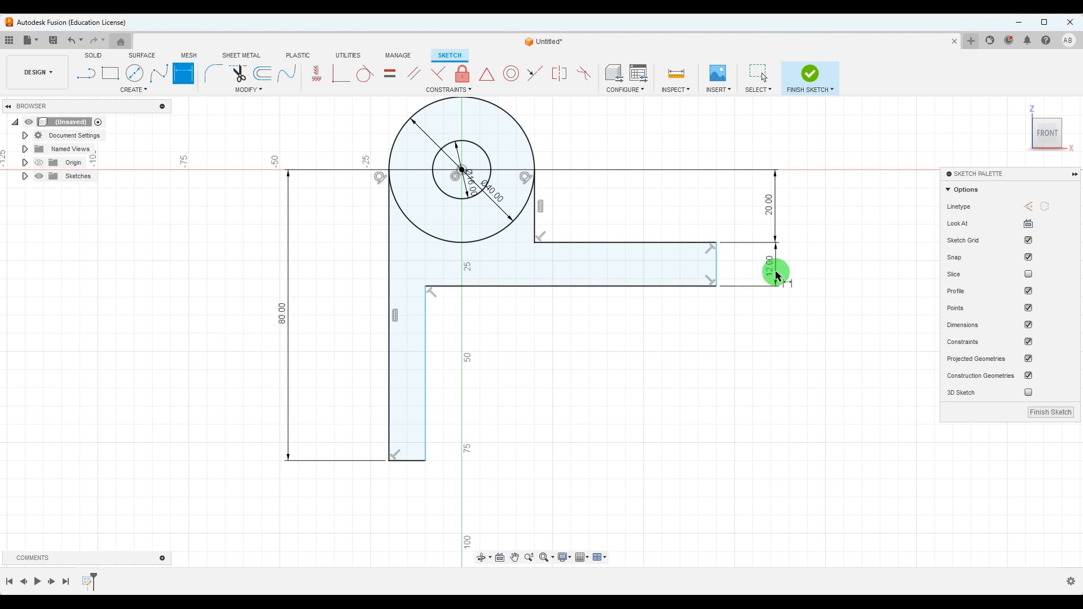
pyautogui.scroll(-2, 620, 344)
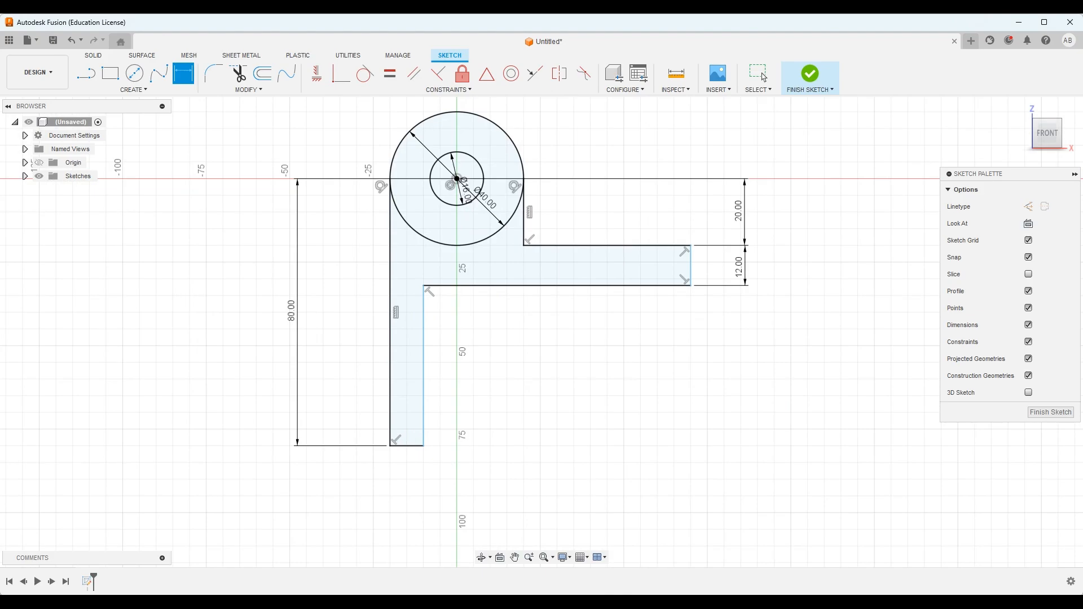
# Check the reference drawing and dimension the vertical leg's width as 12 mm.
pyautogui.click(416, 605)
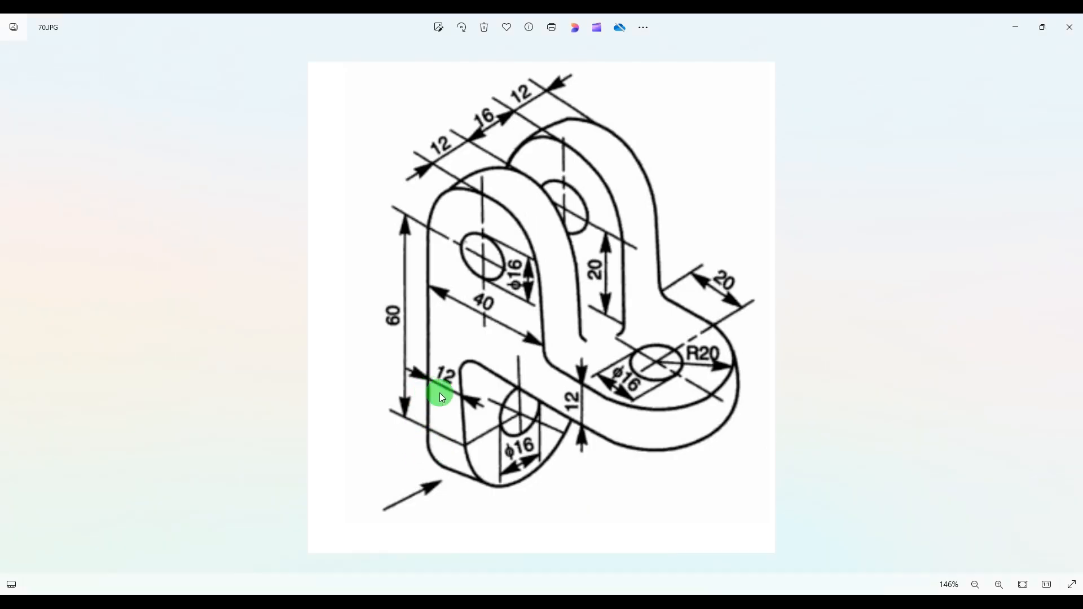
pyautogui.click(671, 603)
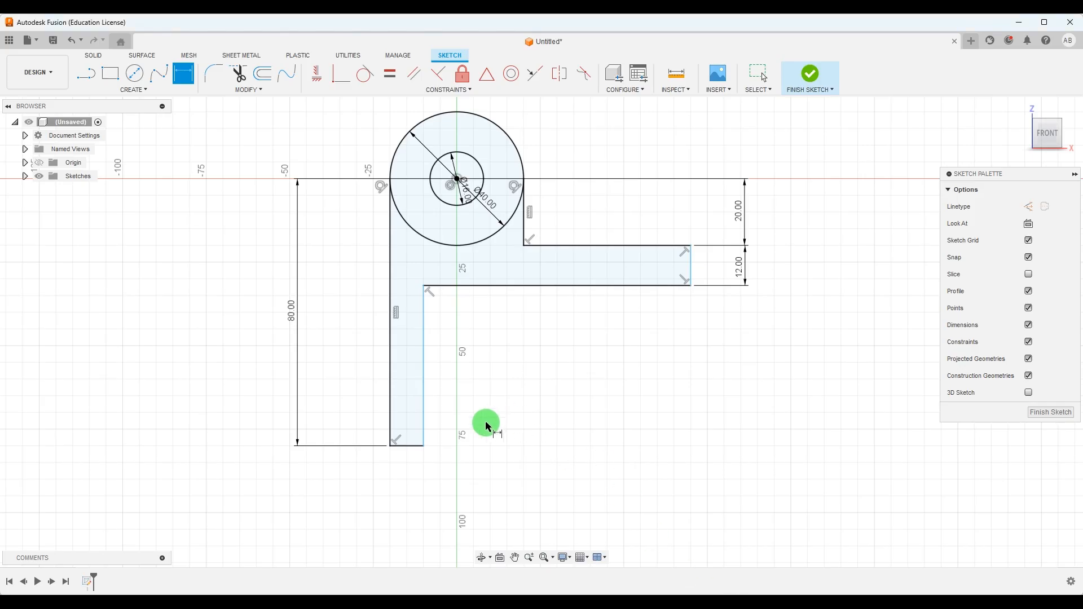
pyautogui.click(390, 435)
pyautogui.click(424, 420)
pyautogui.click(404, 468)
pyautogui.write('12')
pyautogui.press('Return')
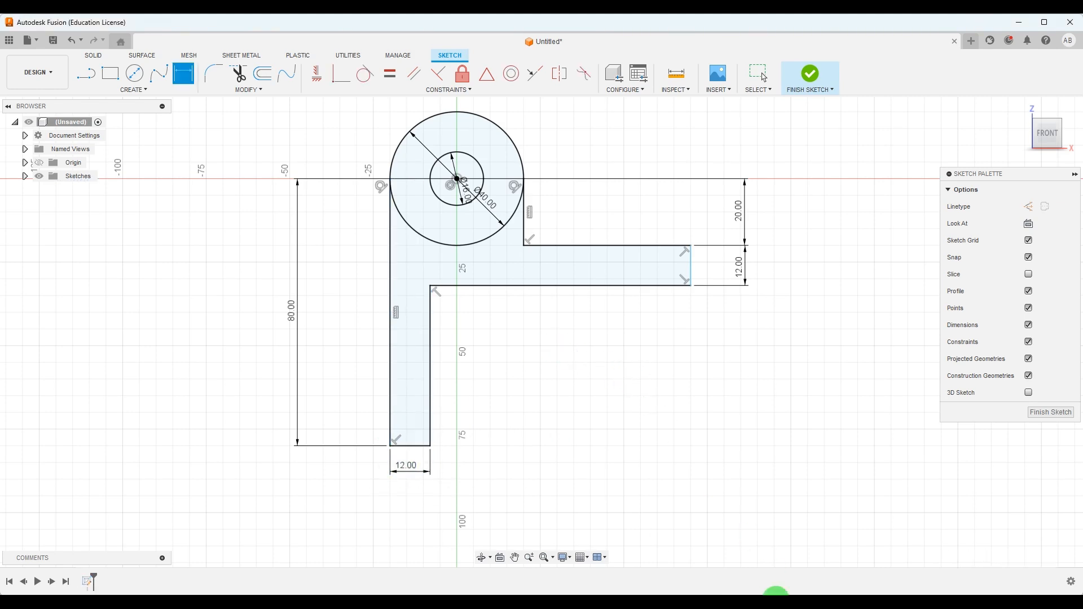
# Check the reference drawing and dimension the arm from the short right vertical line to its free end as 40 mm.
pyautogui.click(677, 603)
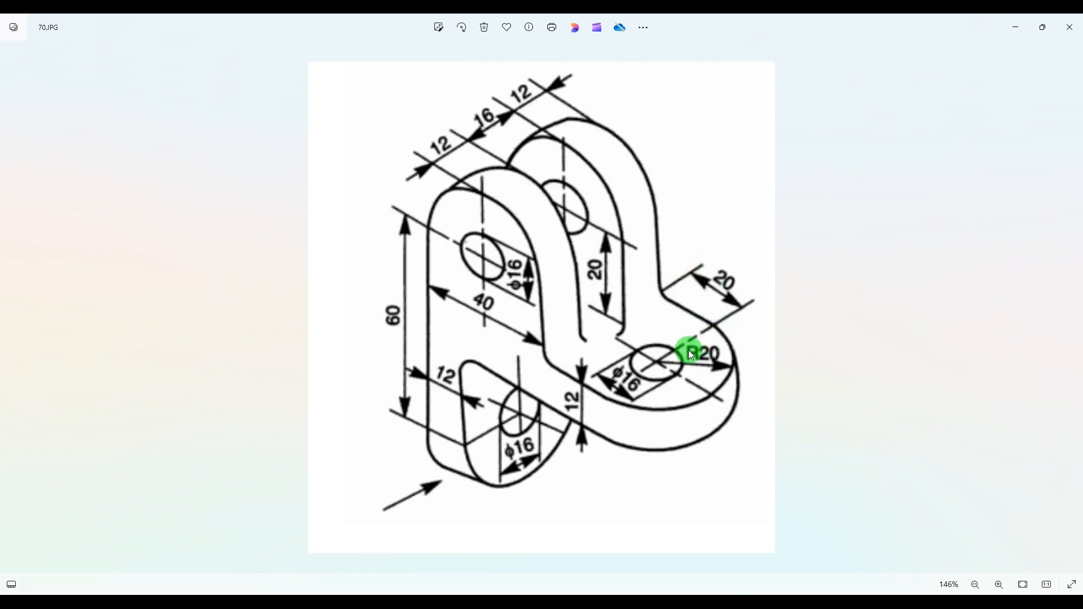
pyautogui.click(734, 599)
pyautogui.click(523, 230)
pyautogui.click(691, 260)
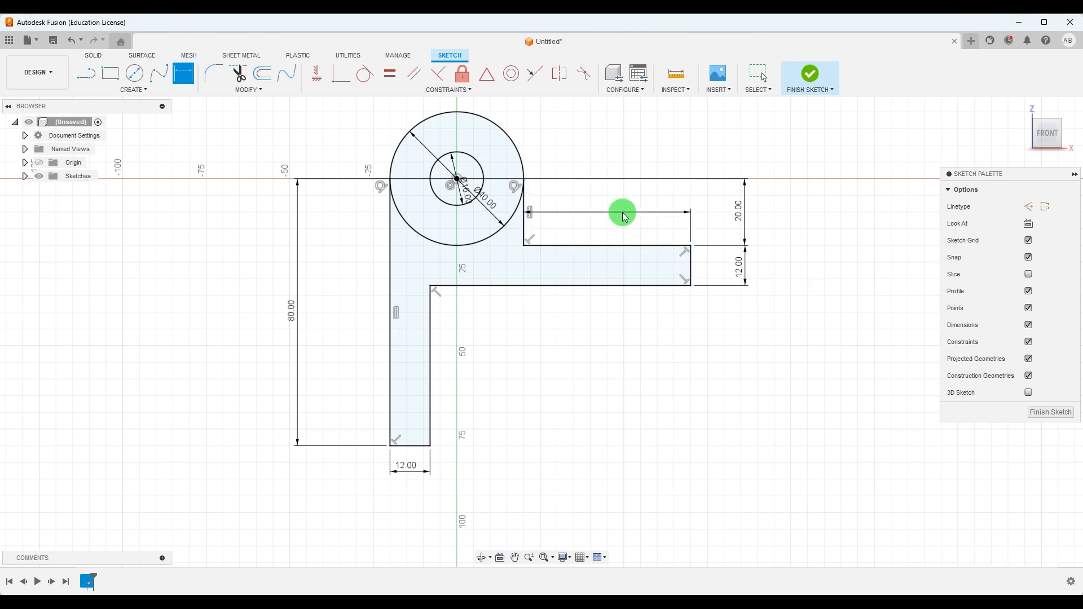
pyautogui.click(624, 212)
pyautogui.write('40')
pyautogui.press('Return')
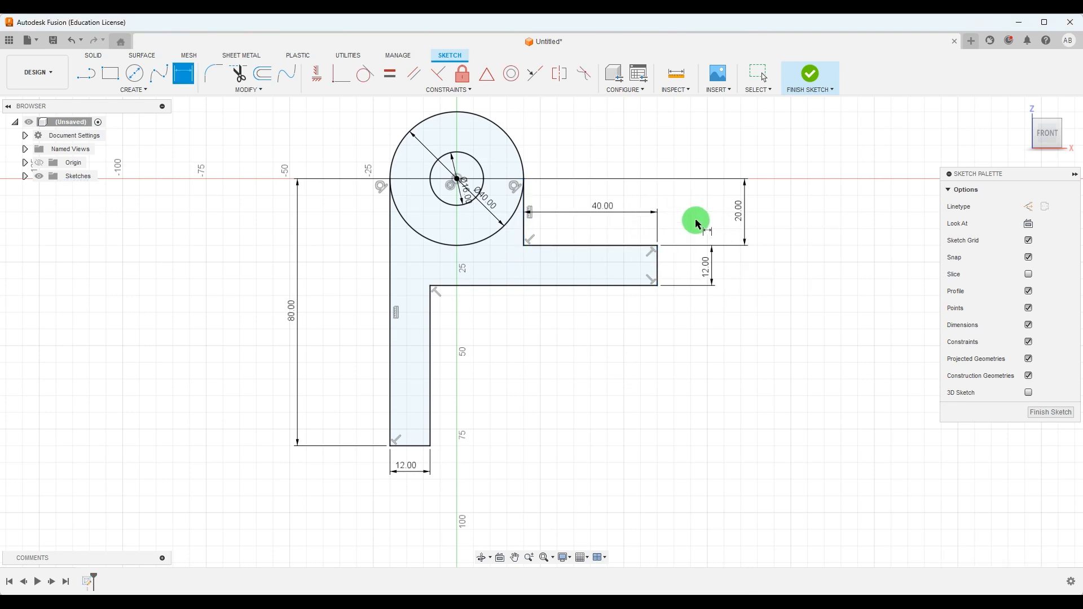
# Sketch a horizontal line from the corner at the arm's upper edge across to the profile's left vertical line.
pyautogui.scroll(-1, 544, 300)
pyautogui.click(86, 74)
pyautogui.scroll(1, 526, 249)
pyautogui.click(526, 250)
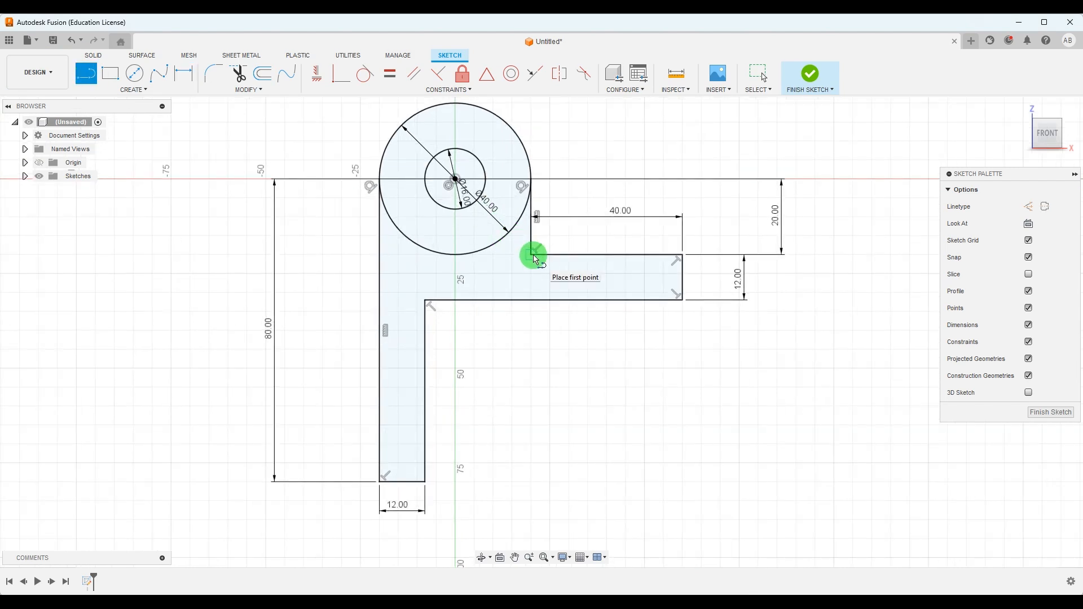
pyautogui.click(381, 255)
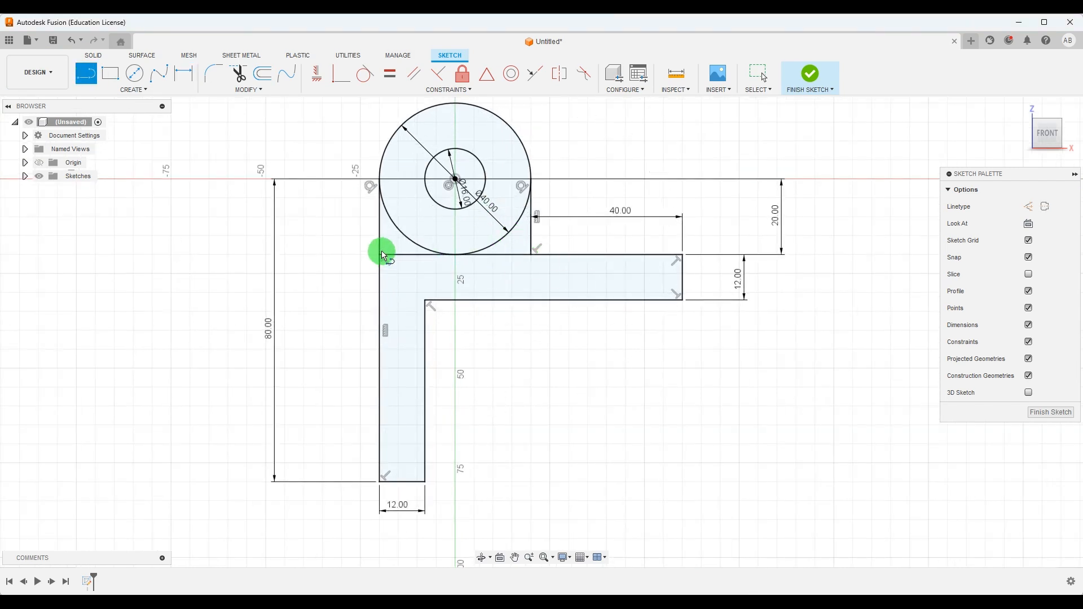
# Finish the side-profile sketch and check the bracket's overall width dimensions in the reference drawing.
pyautogui.press('Escape')
pyautogui.scroll(-2, 598, 372)
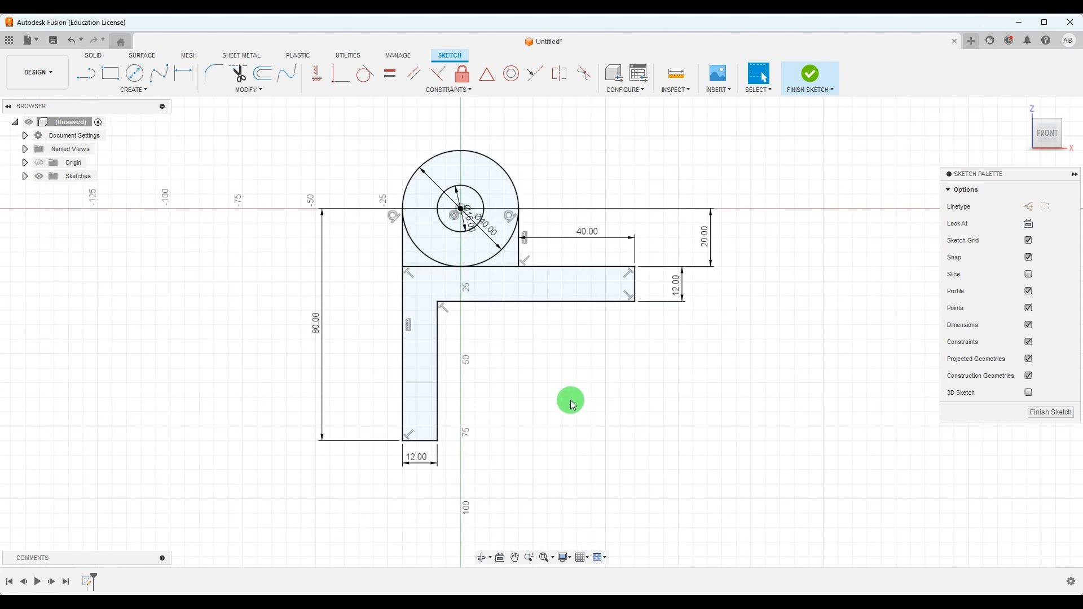
pyautogui.click(1046, 415)
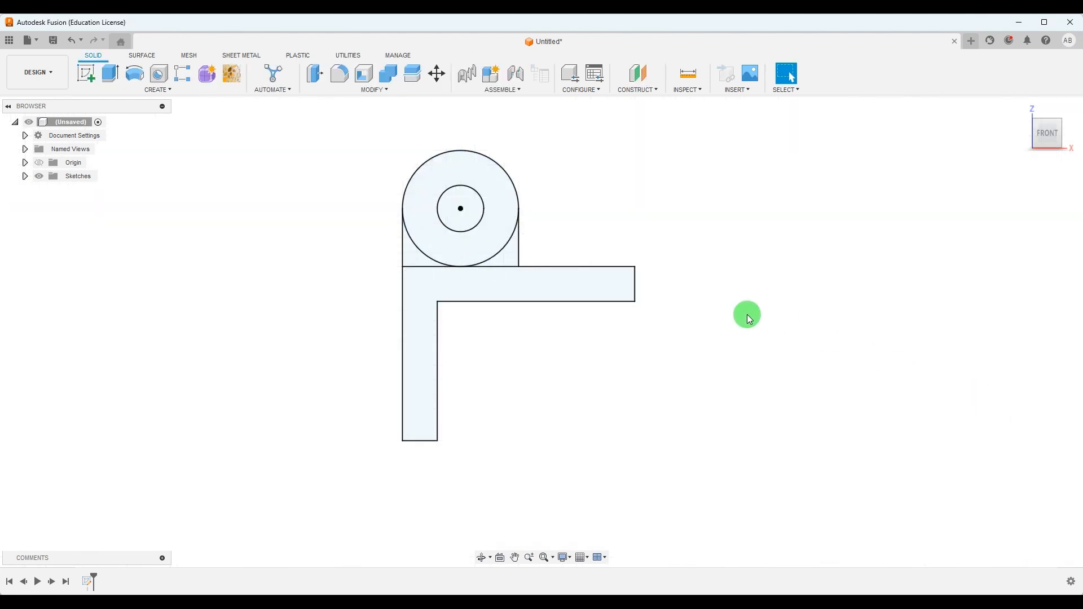
pyautogui.click(1019, 111)
pyautogui.click(768, 593)
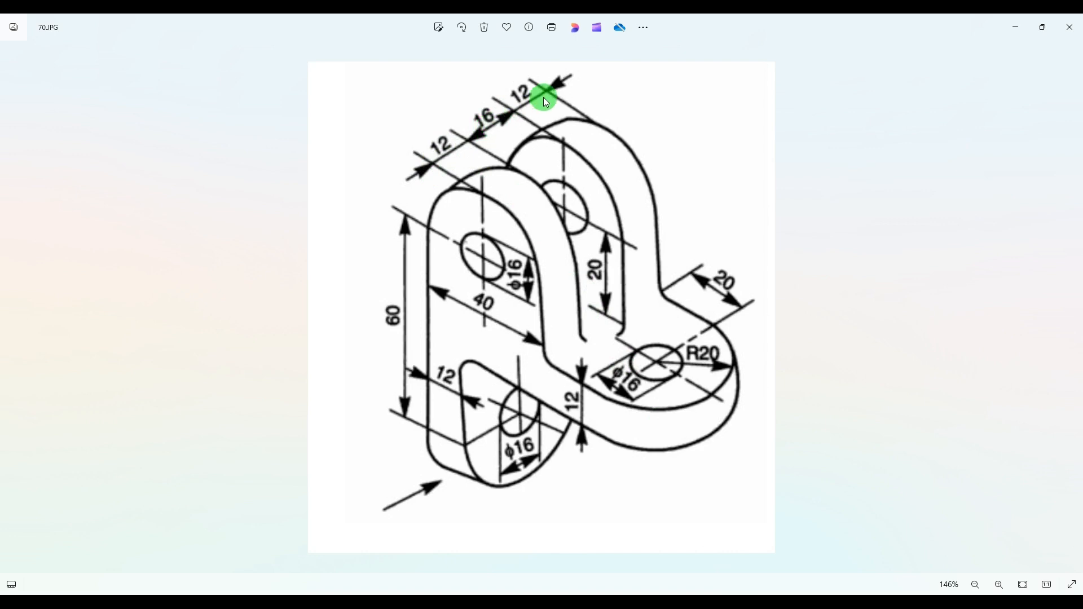
pyautogui.click(734, 594)
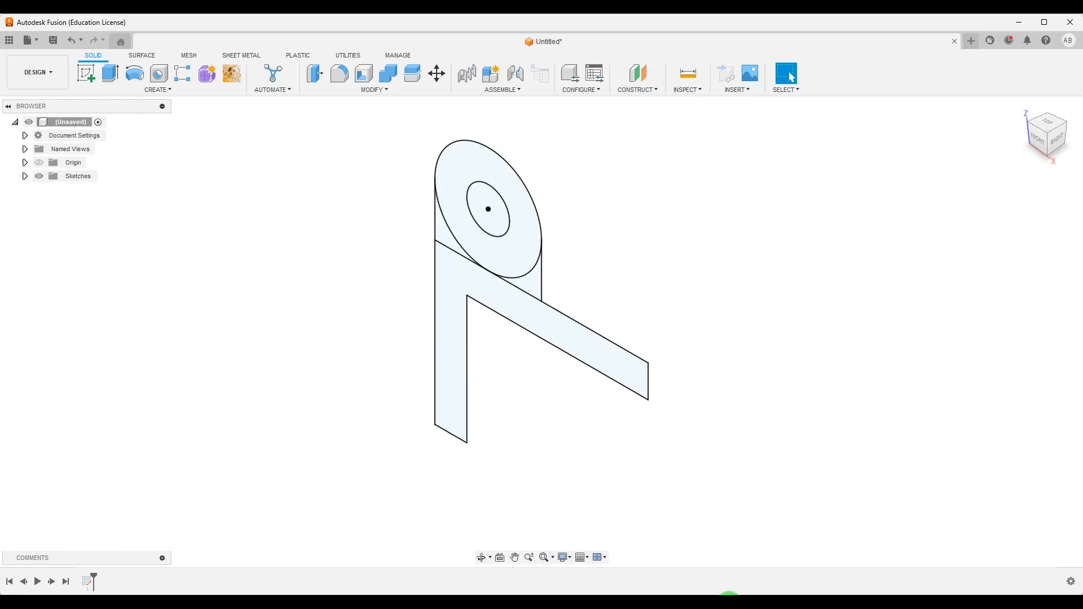
# Extrude the four profile regions around the hole symmetrically to a whole length of 12+16+12 mm as a new body.
pyautogui.click(111, 73)
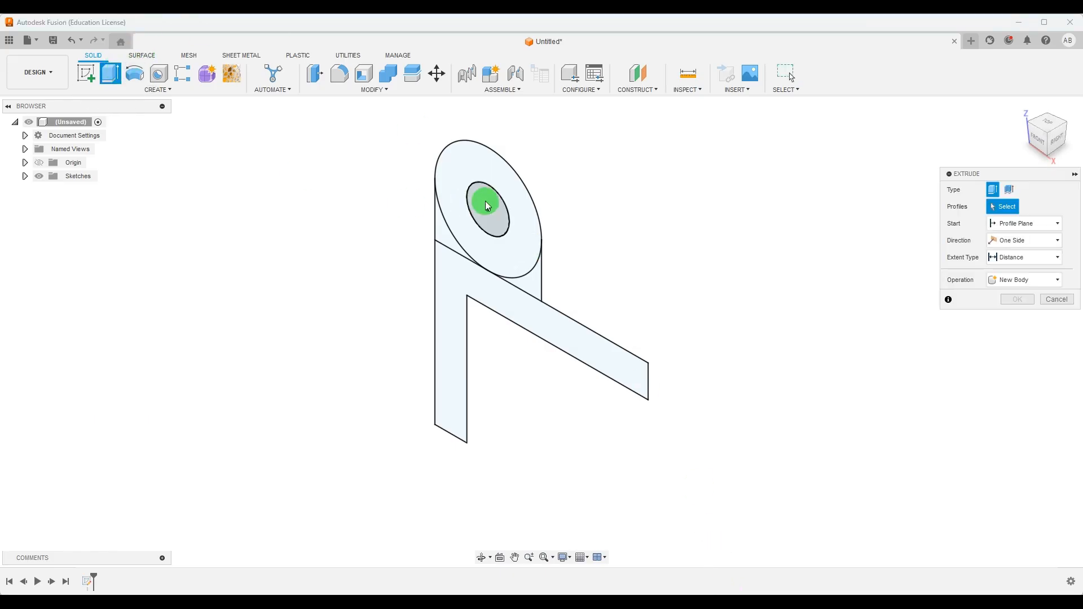
pyautogui.click(471, 162)
pyautogui.click(443, 242)
pyautogui.click(528, 281)
pyautogui.click(535, 316)
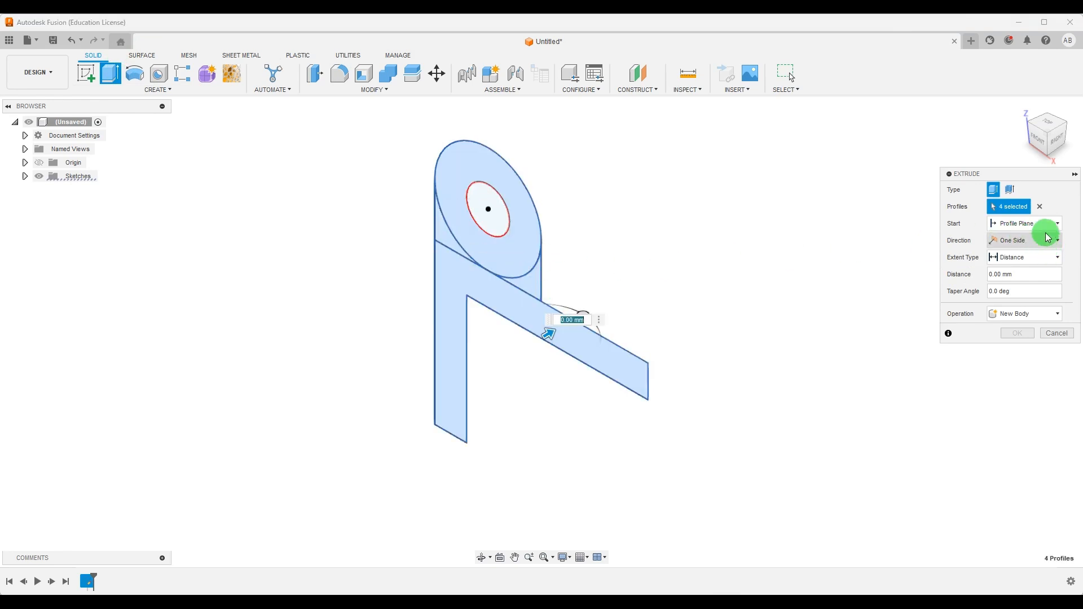
pyautogui.click(1030, 242)
pyautogui.click(1017, 278)
pyautogui.click(1013, 275)
pyautogui.click(993, 291)
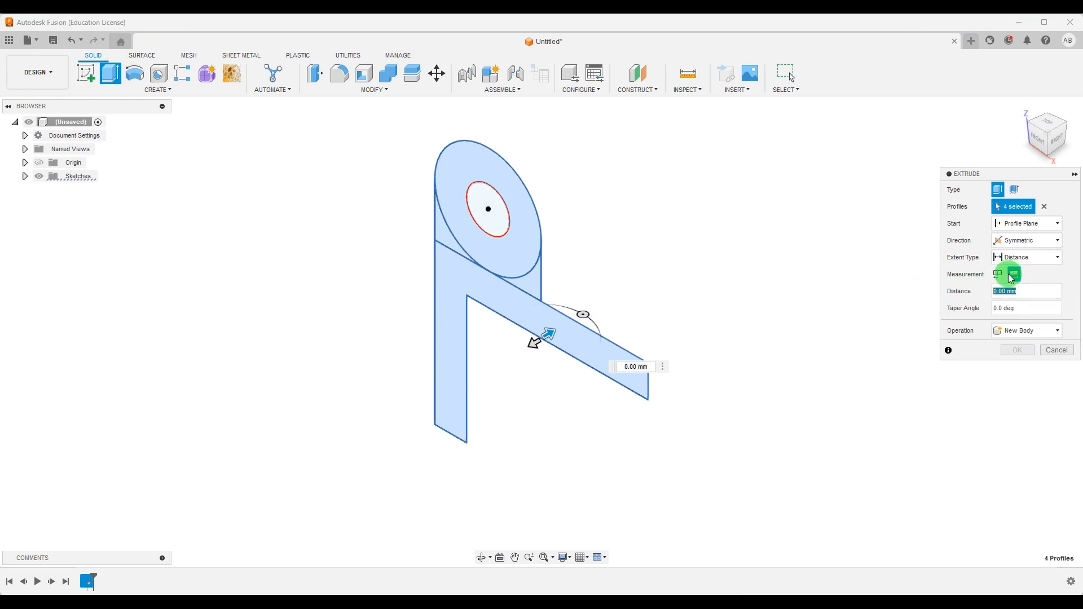
pyautogui.write('12+16+12')
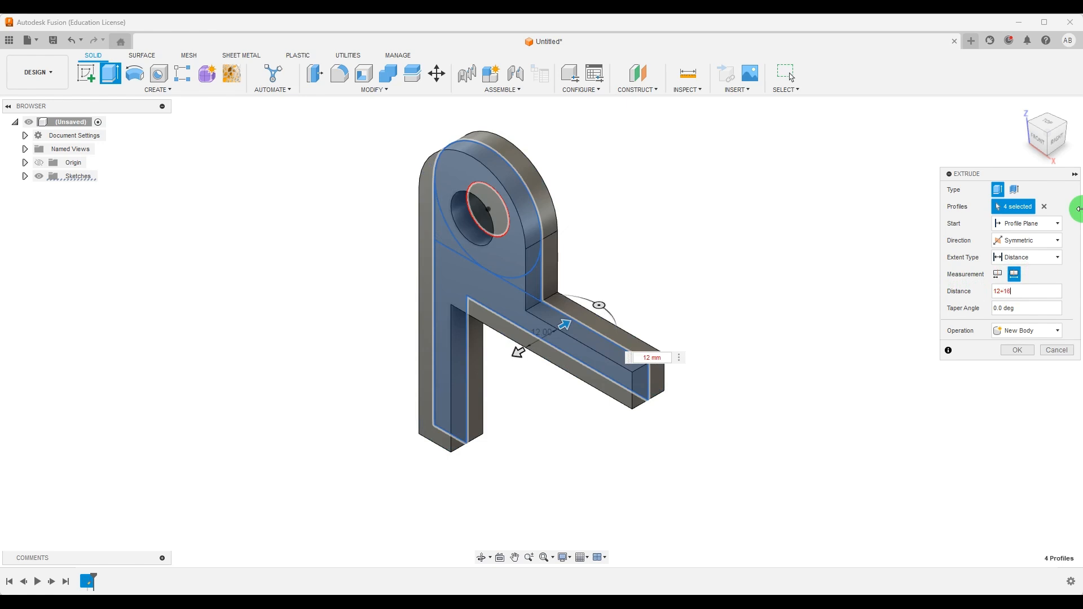
pyautogui.press('Return')
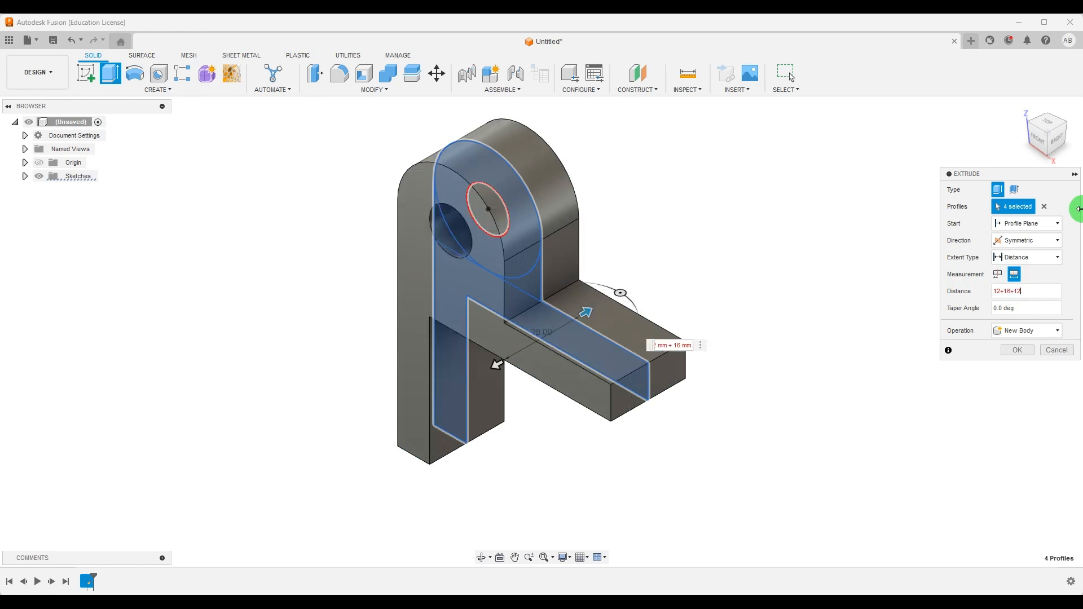
pyautogui.write('+12')
pyautogui.press('Return')
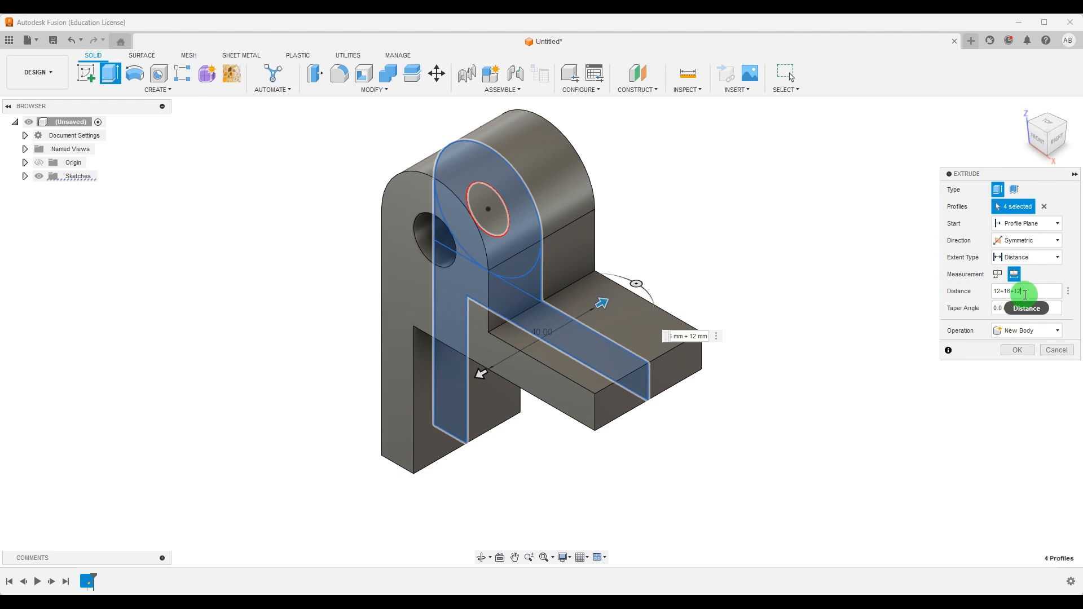
pyautogui.click(1025, 354)
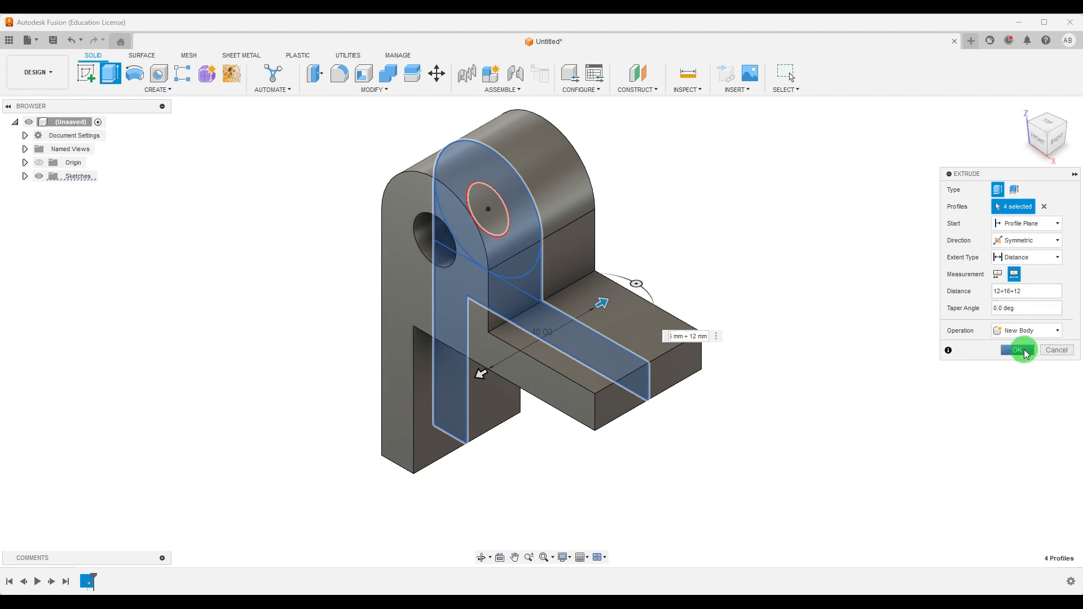
# Check the gap between the two lugs in the reference drawing and show Sketch1 again.
pyautogui.scroll(-1, 656, 240)
pyautogui.click(714, 603)
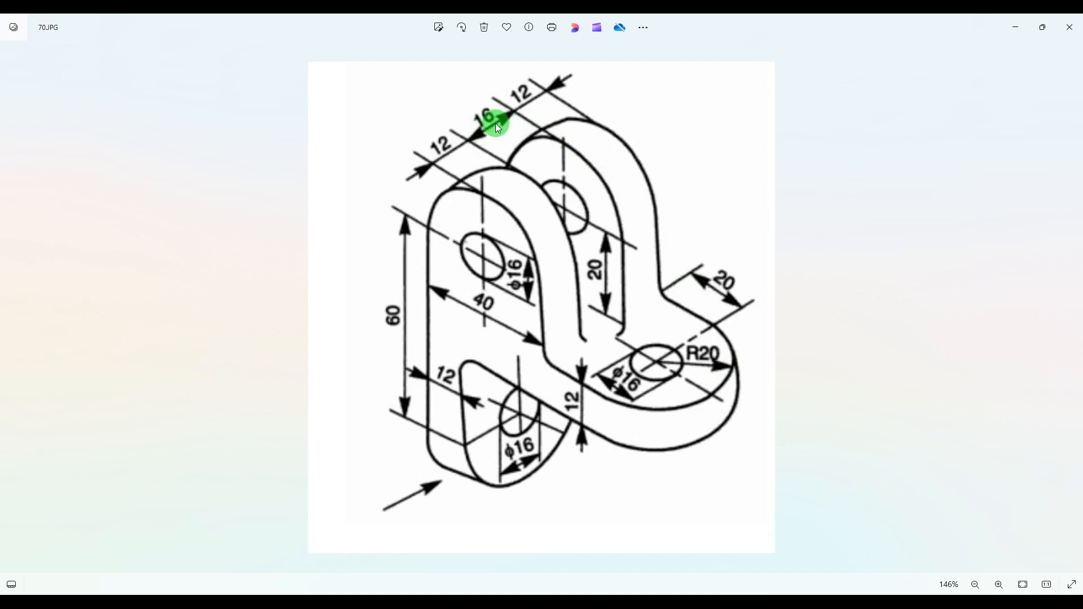
pyautogui.click(739, 590)
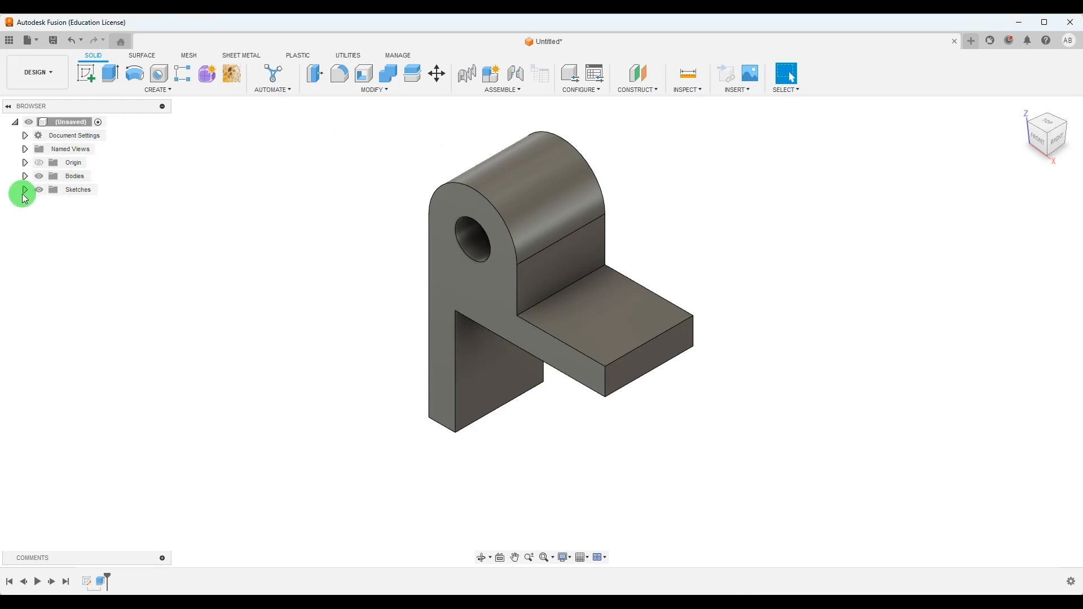
pyautogui.click(49, 204)
pyautogui.scroll(2, 564, 218)
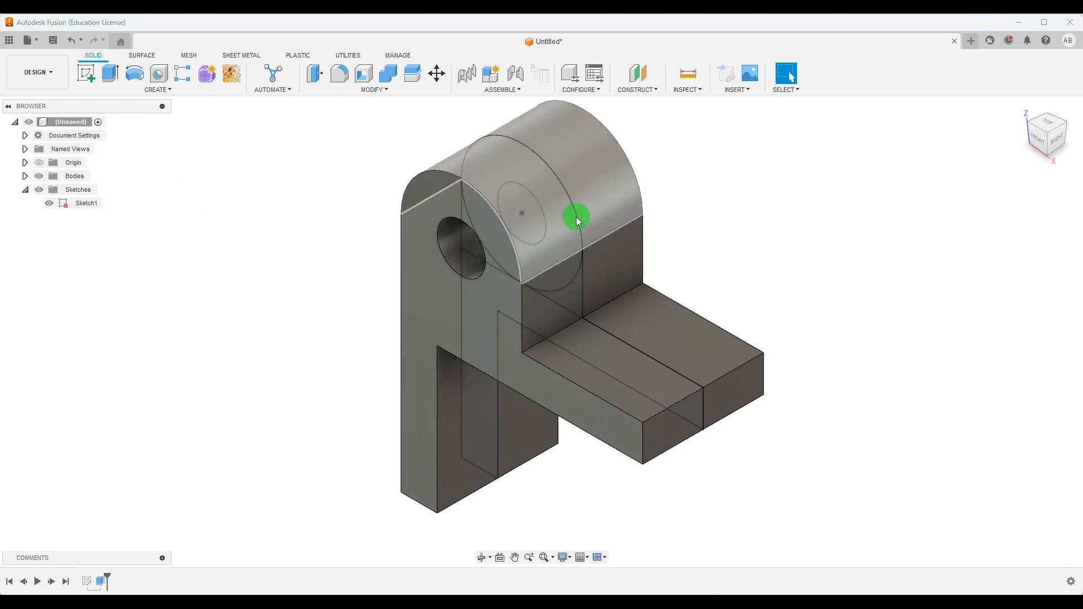
# Cut the gap between the lugs by extruding the ring and its two lower corner regions symmetrically to a whole length of 16 mm.
pyautogui.click(109, 77)
pyautogui.click(563, 232)
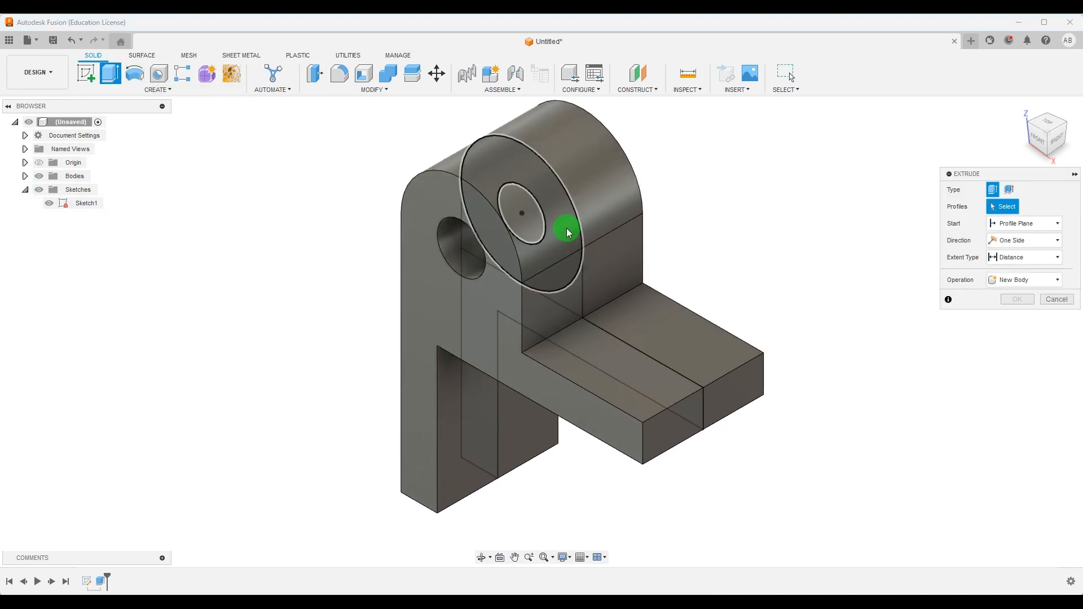
pyautogui.click(581, 307)
pyautogui.click(573, 302)
pyautogui.keyDown('shift'); pyautogui.moveTo(718, 166); pyautogui.dragTo(598, 295, button='middle'); pyautogui.keyUp('shift')
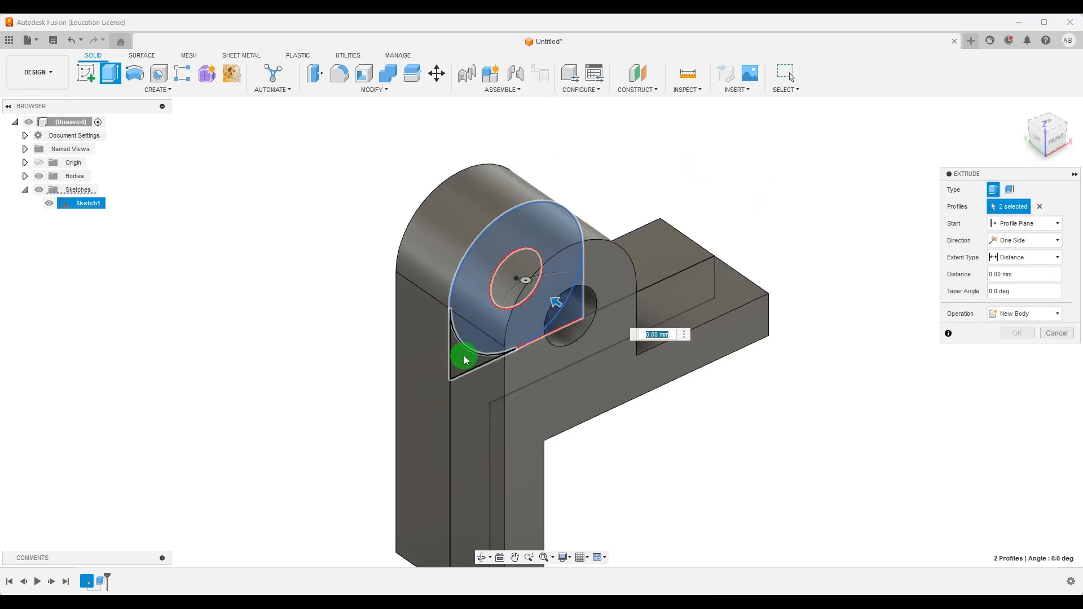
pyautogui.click(466, 361)
pyautogui.keyDown('shift'); pyautogui.moveTo(739, 203); pyautogui.dragTo(637, 201, button='middle'); pyautogui.keyUp('shift')
pyautogui.click(1037, 244)
pyautogui.click(1036, 245)
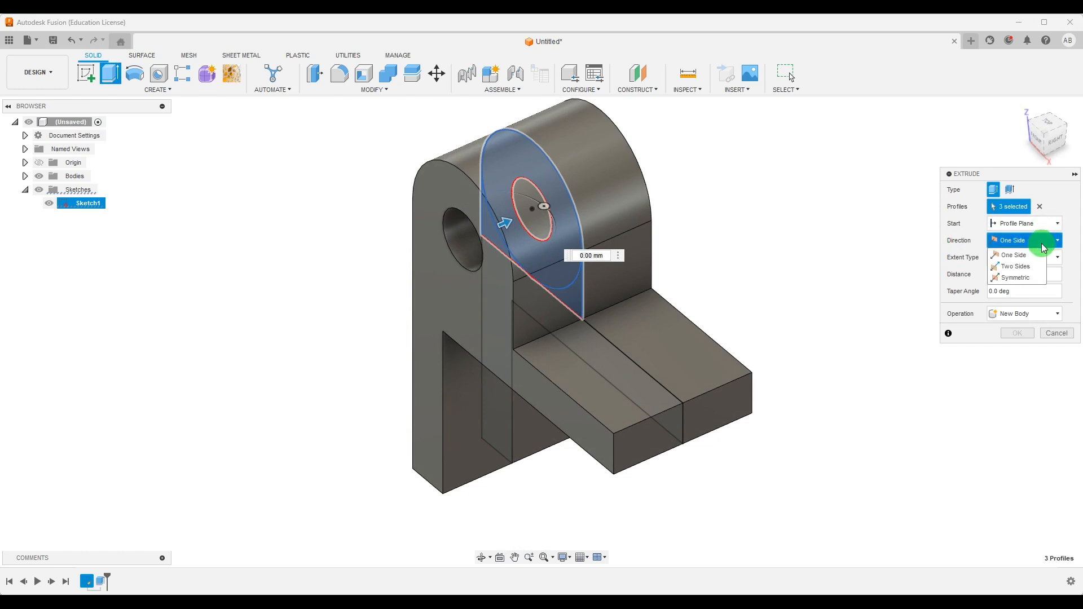
pyautogui.click(1028, 271)
pyautogui.click(1014, 275)
pyautogui.click(1021, 293)
pyautogui.click(965, 301)
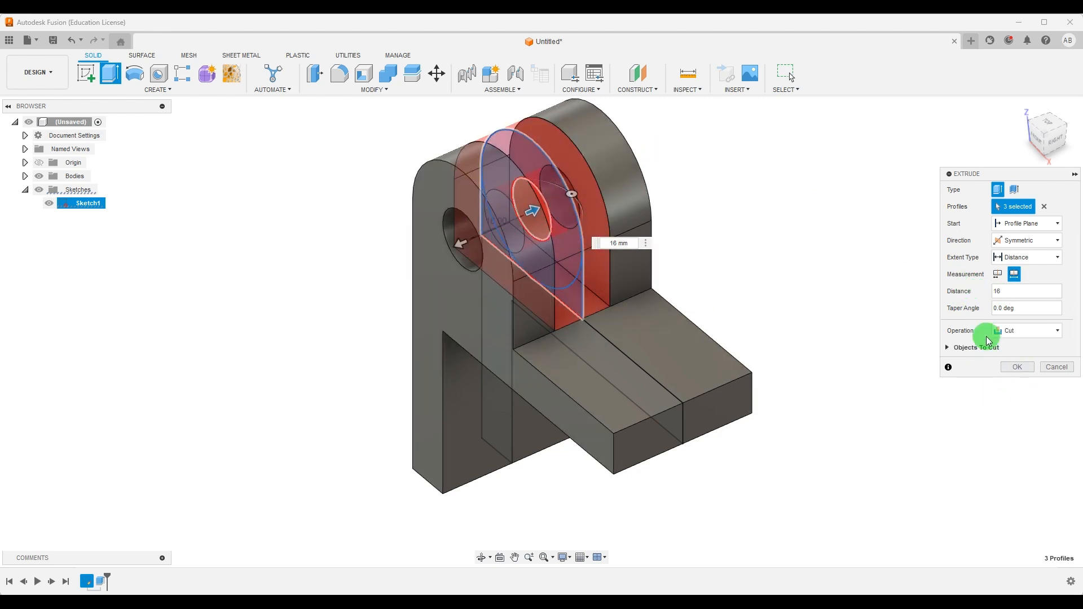
pyautogui.click(1017, 367)
# Inspect the slotted bracket and hide Sketch1.
pyautogui.keyDown('shift'); pyautogui.moveTo(870, 288); pyautogui.dragTo(850, 242, button='middle'); pyautogui.keyUp('shift')
pyautogui.scroll(-2, 694, 246)
pyautogui.keyDown('shift'); pyautogui.moveTo(767, 254); pyautogui.dragTo(775, 257, button='middle'); pyautogui.keyUp('shift')
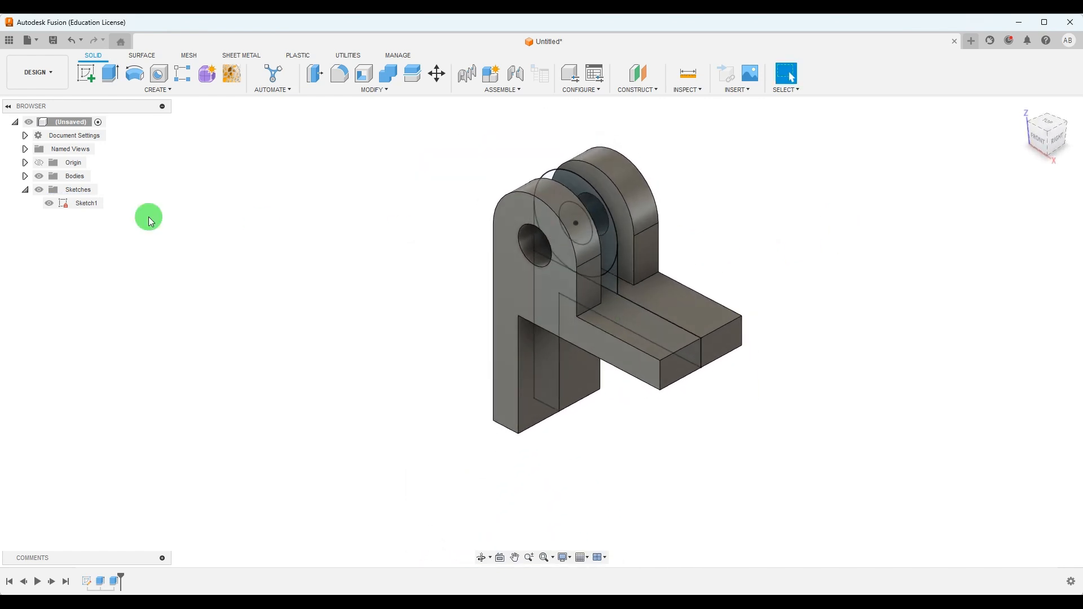
pyautogui.click(49, 203)
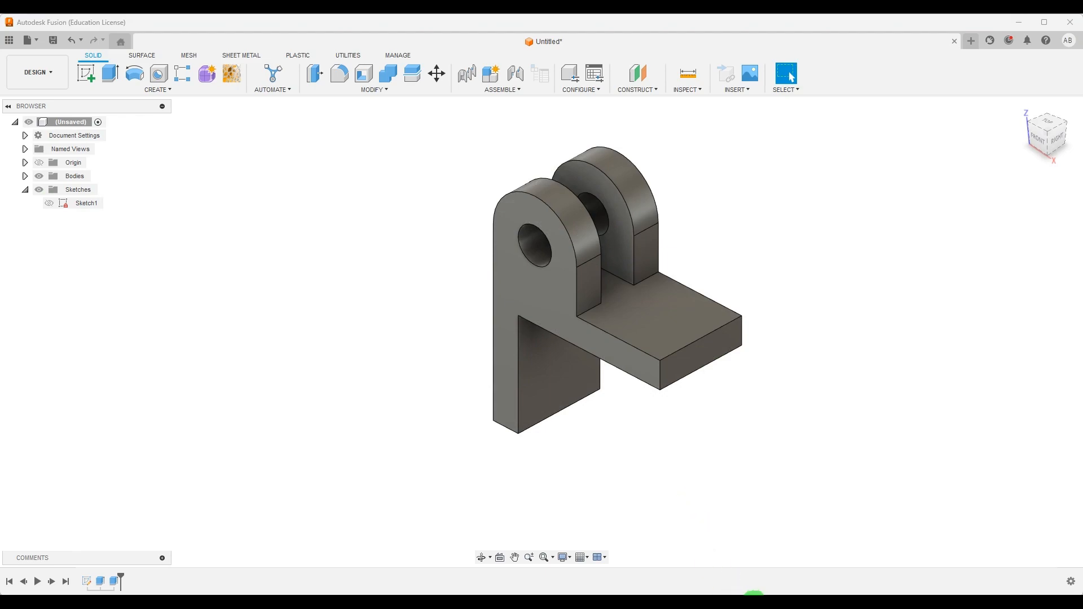
# Check the reference drawing and fillet the two vertical edges at the horizontal arm's free end with a 20 mm radius.
pyautogui.click(757, 606)
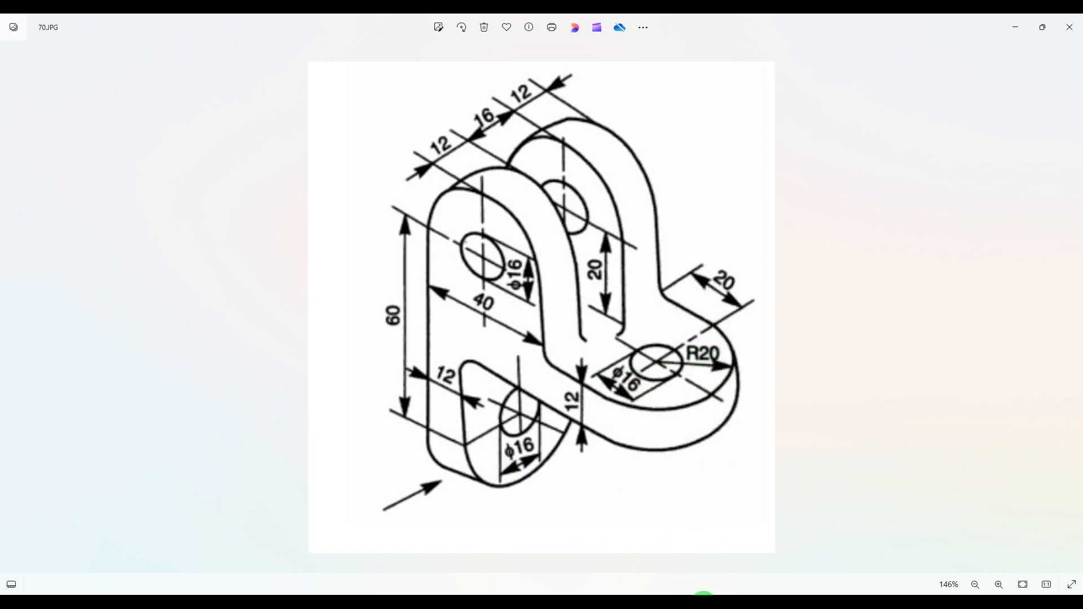
pyautogui.hotkey('alt', 'Tab')
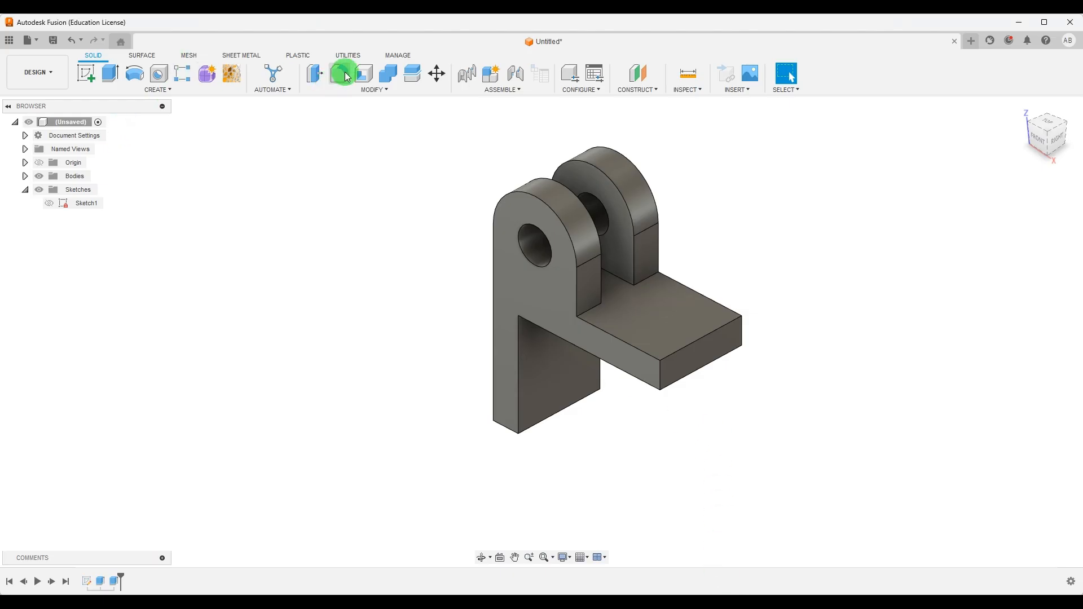
pyautogui.click(339, 73)
pyautogui.click(659, 372)
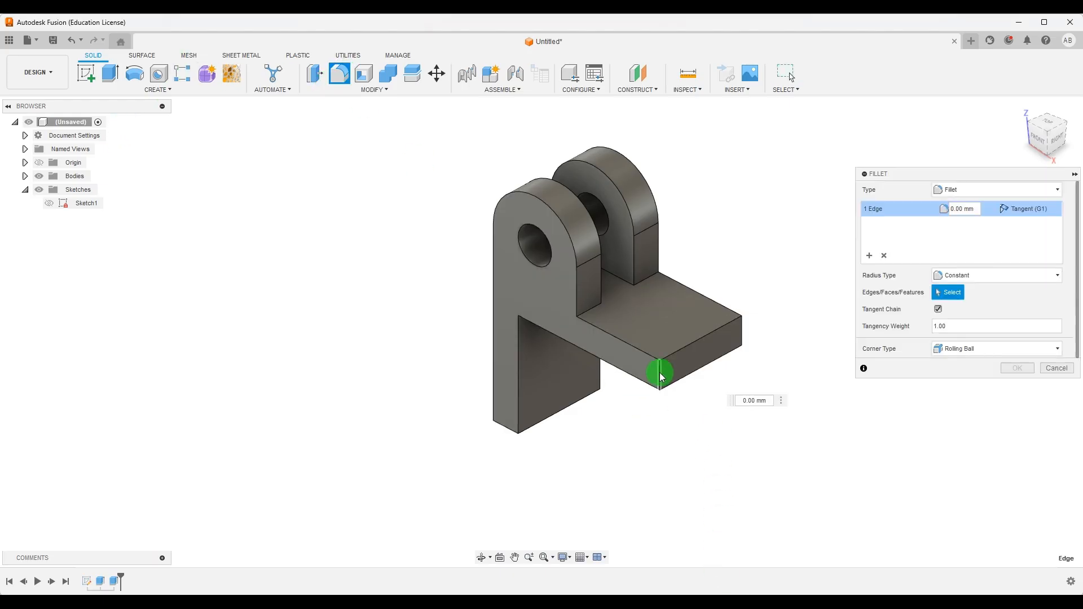
pyautogui.click(741, 332)
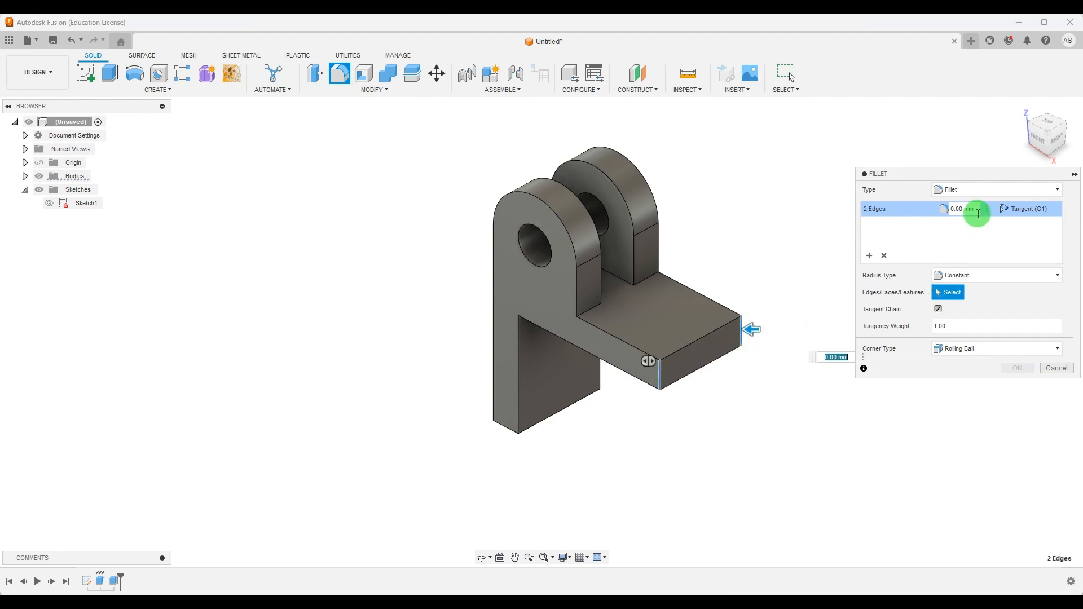
pyautogui.moveTo(977, 209); pyautogui.dragTo(937, 211)
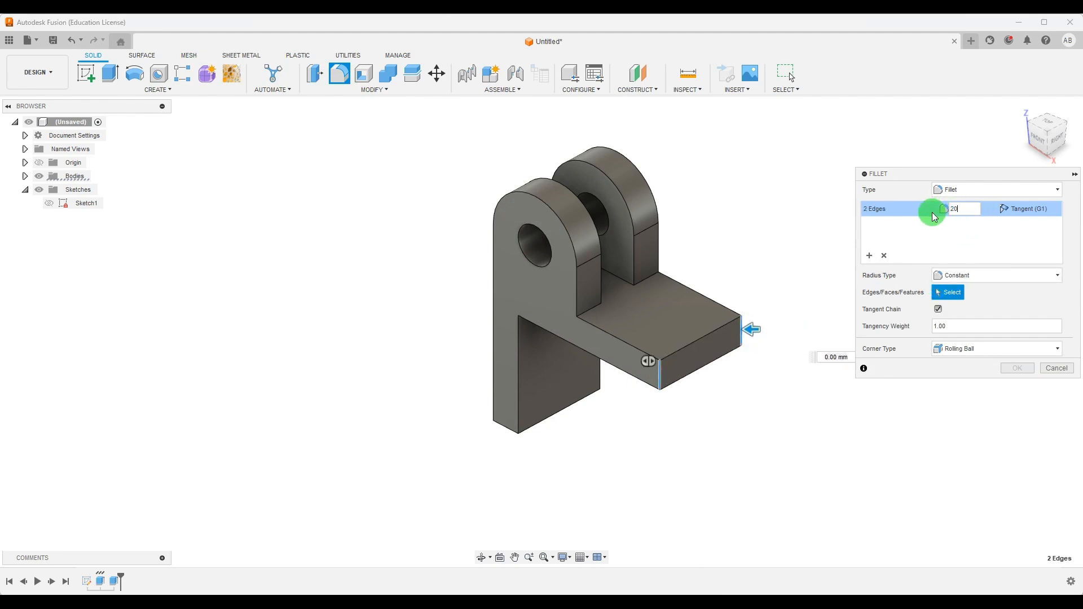
pyautogui.click(1016, 370)
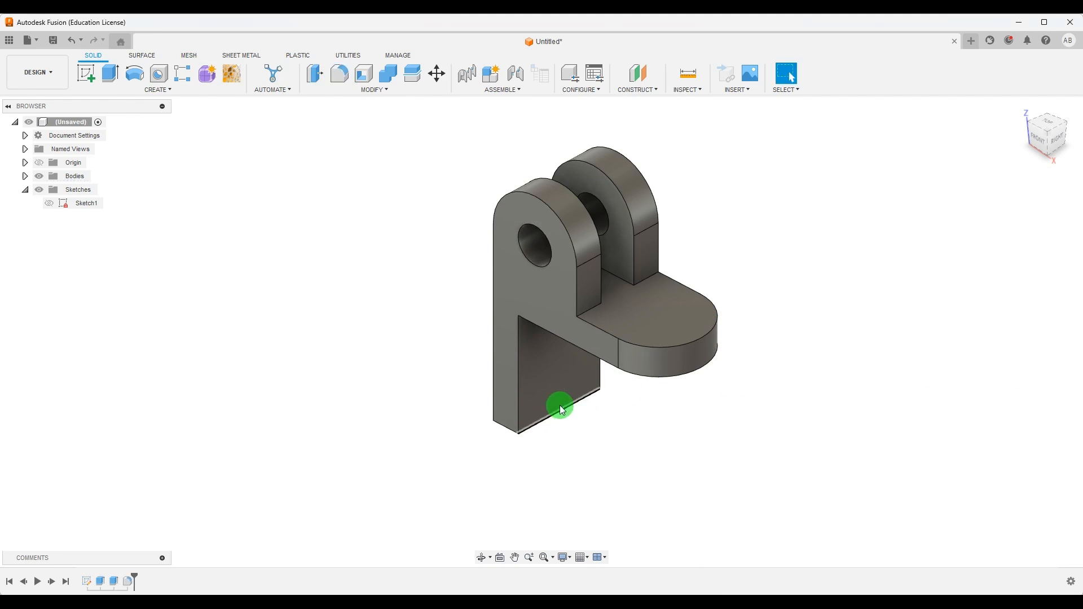
# Fillet the two corner edges at the vertical leg's lower end with a 20 mm radius.
pyautogui.click(330, 81)
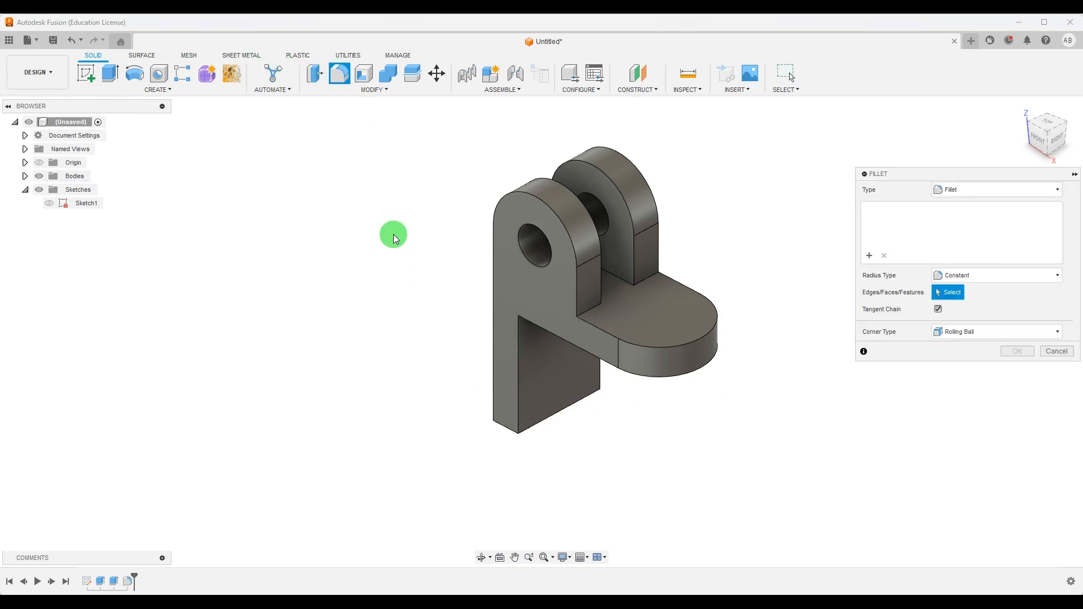
pyautogui.click(511, 430)
pyautogui.keyDown('shift'); pyautogui.moveTo(651, 431); pyautogui.dragTo(614, 407, button='middle'); pyautogui.keyUp('shift')
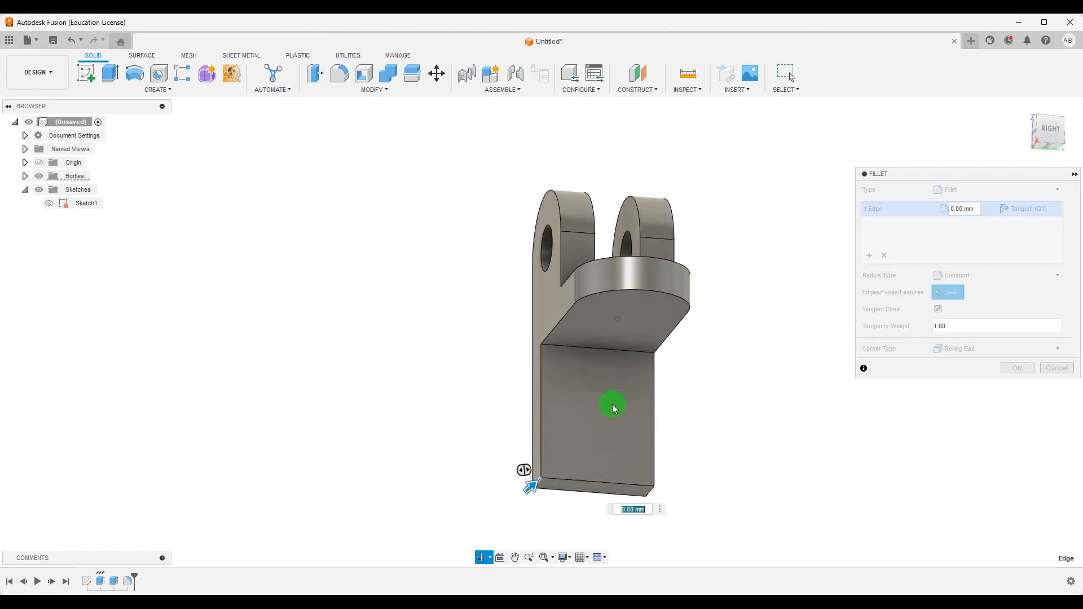
pyautogui.click(652, 492)
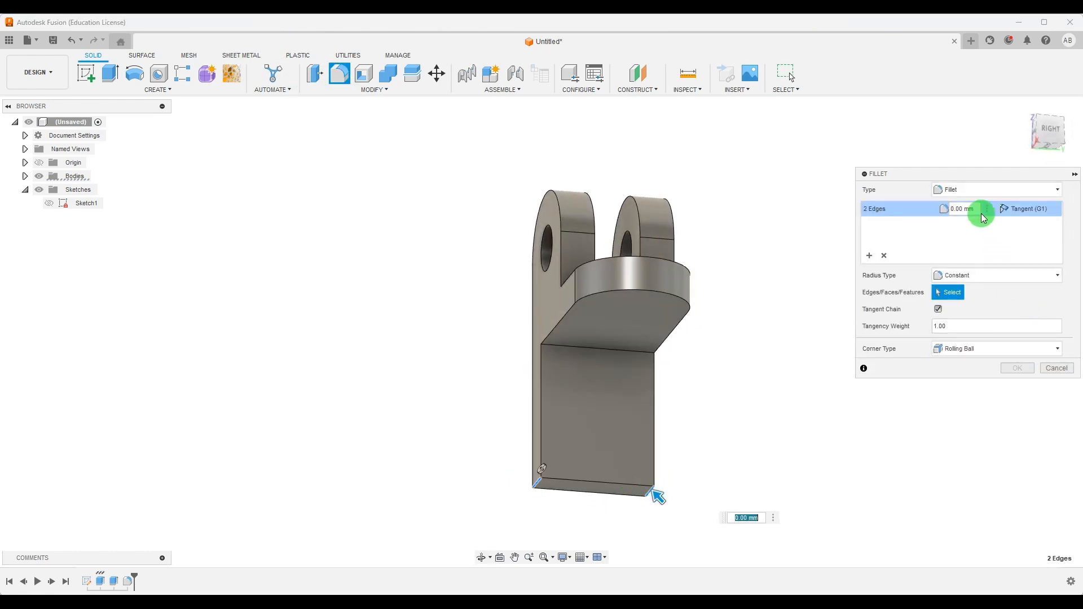
pyautogui.write('20')
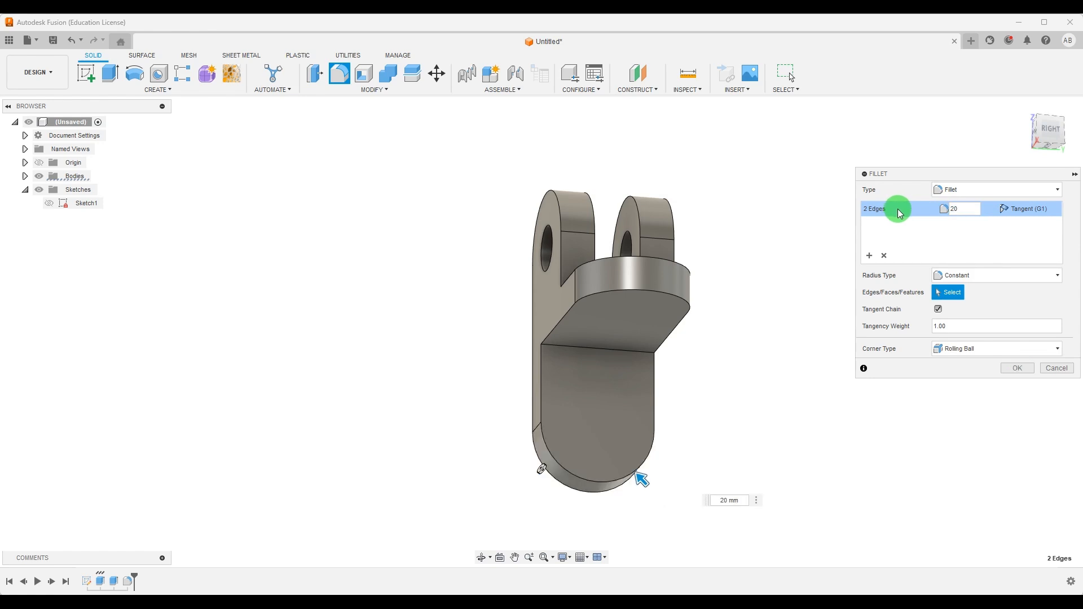
pyautogui.click(1017, 368)
pyautogui.keyDown('shift'); pyautogui.moveTo(878, 284); pyautogui.dragTo(648, 273, button='middle'); pyautogui.keyUp('shift')
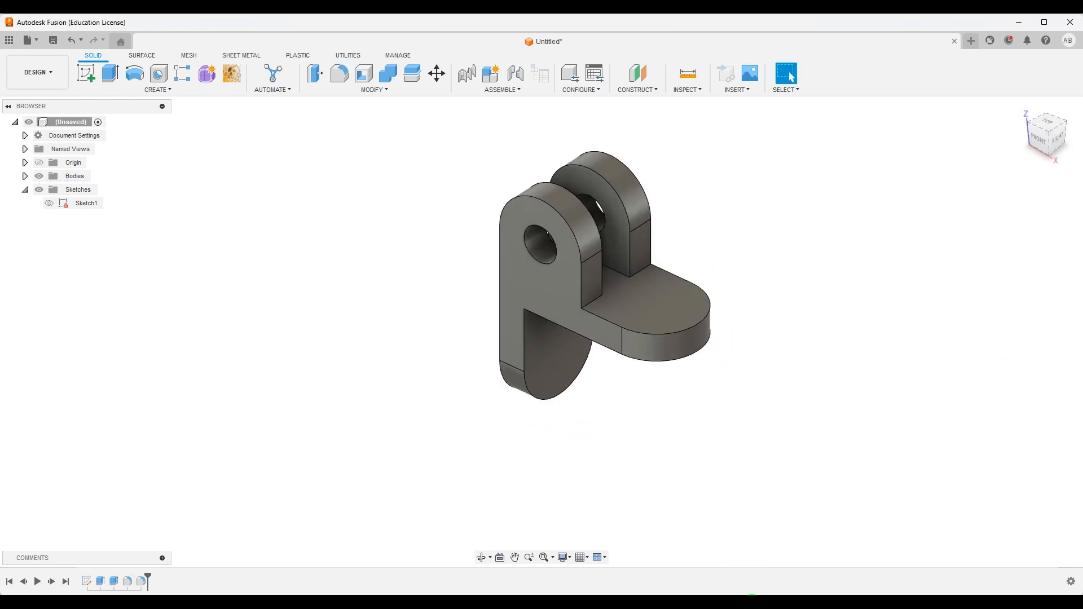
# Check the hole size in the 70.JPG drawing and sketch a 16 mm diameter circle on the horizontal arm's upper face.
pyautogui.click(756, 603)
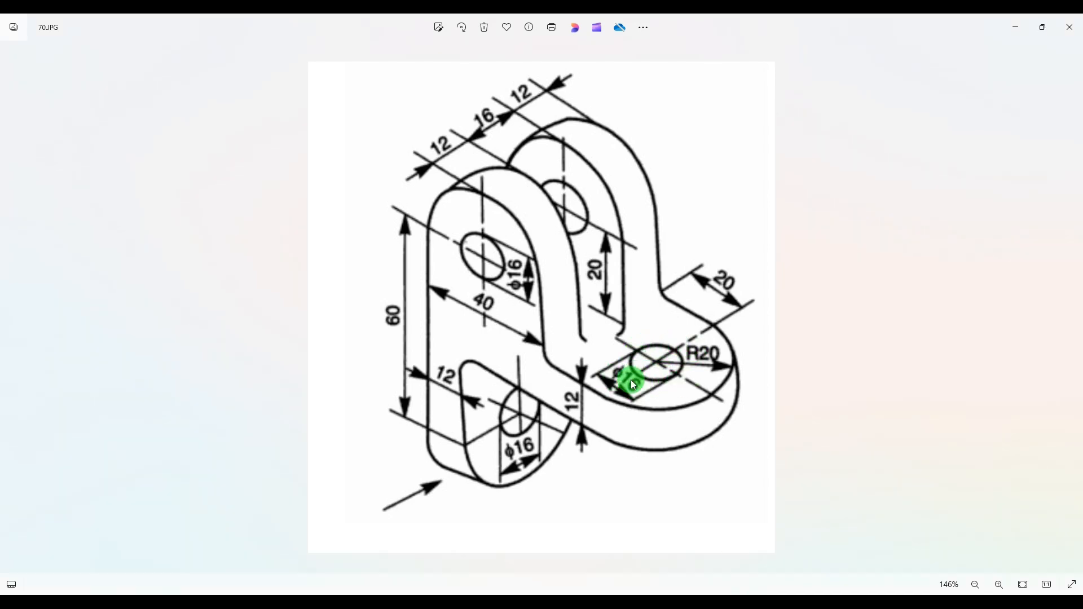
pyautogui.hotkey('alt', 'Tab')
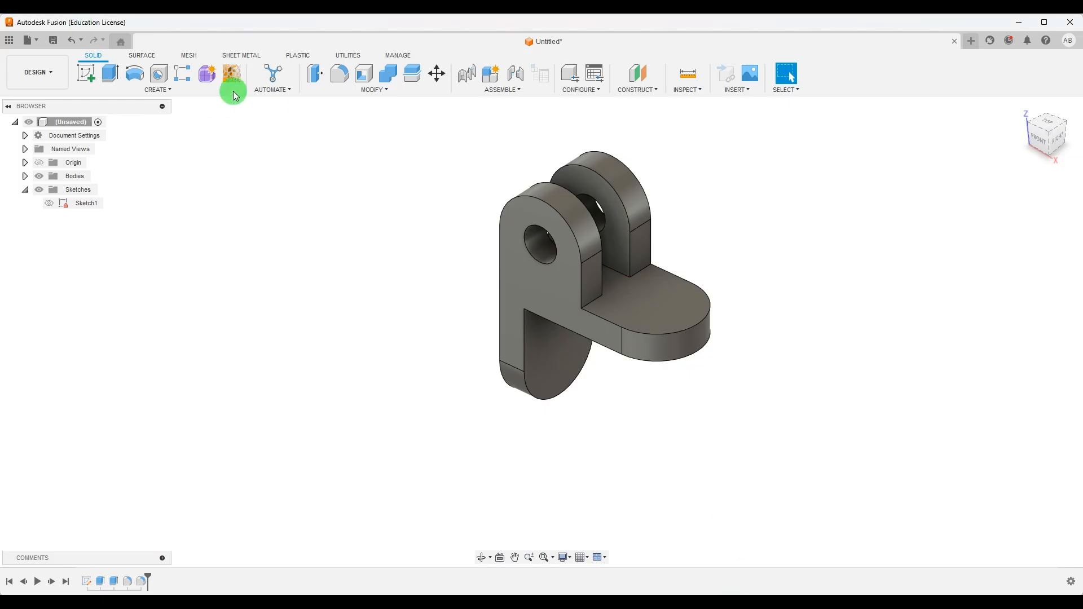
pyautogui.click(95, 75)
pyautogui.click(684, 298)
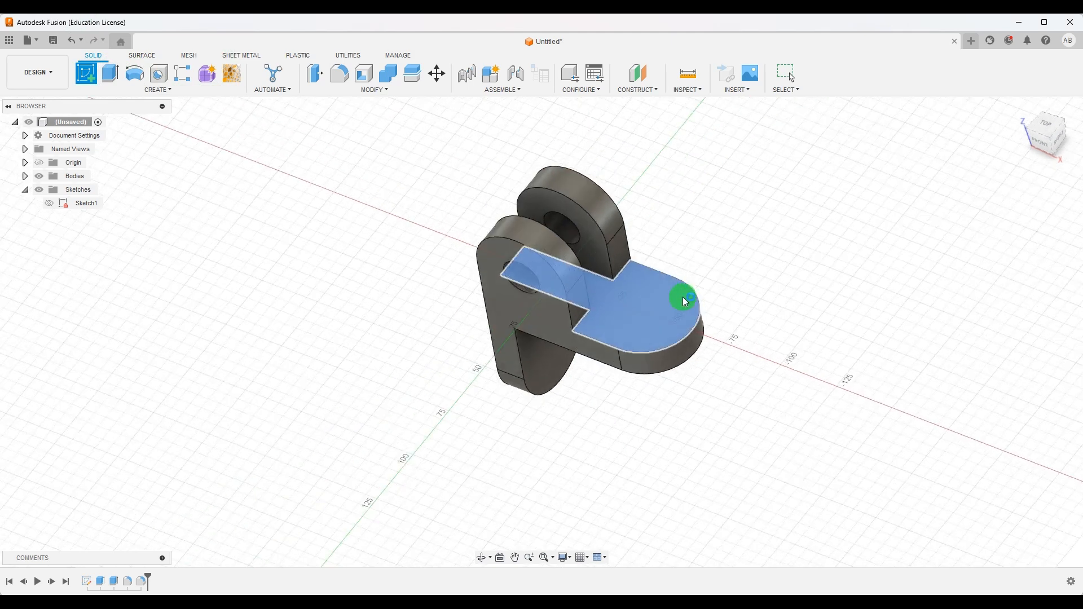
pyautogui.click(141, 81)
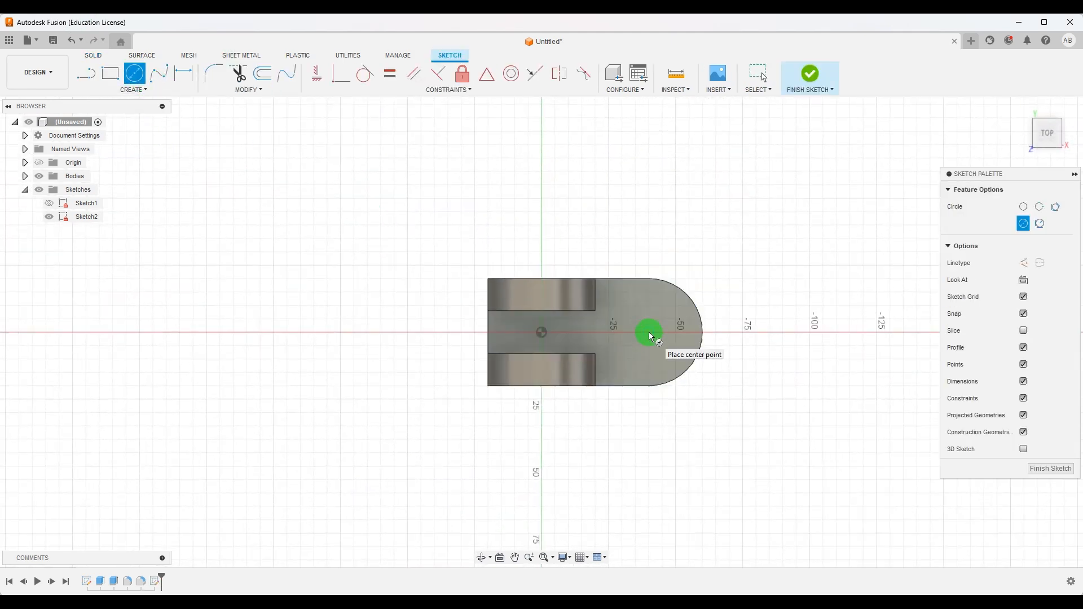
pyautogui.moveTo(632, 336); pyautogui.dragTo(646, 355)
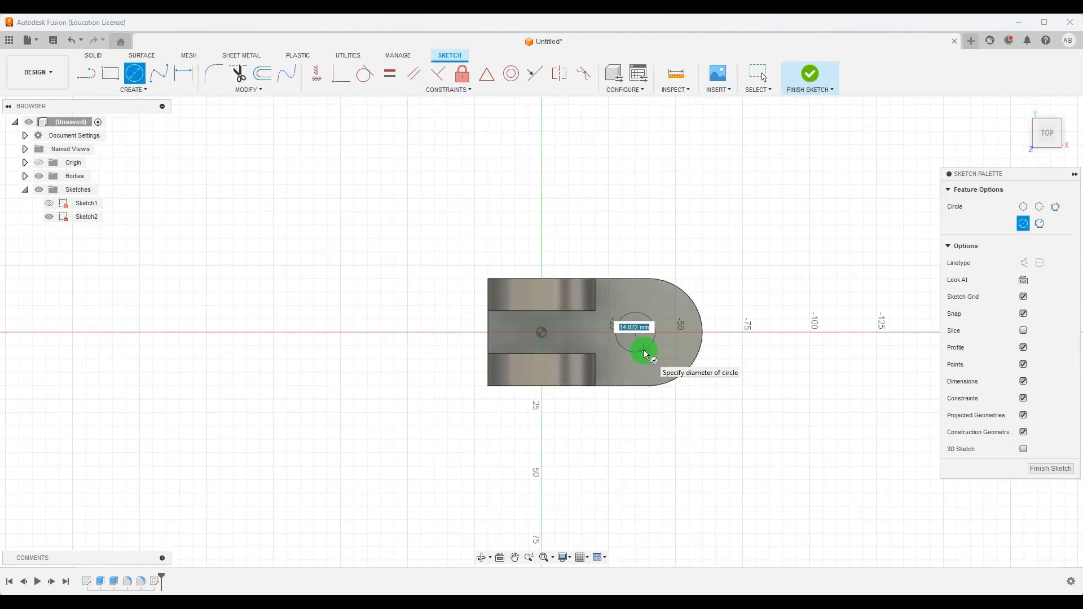
pyautogui.write('16')
pyautogui.press('Return')
pyautogui.press('Escape')
pyautogui.scroll(3, 694, 338)
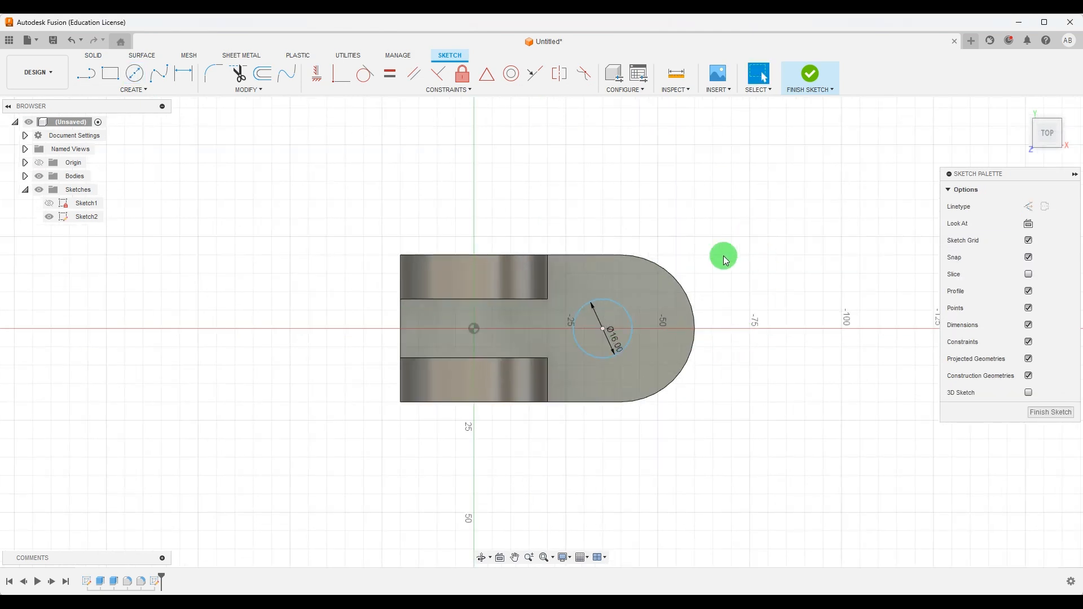
# Make the circle concentric with the arm's rounded end and finish the sketch.
pyautogui.click(630, 315)
pyautogui.keyDown('shift'); pyautogui.click(677, 285); pyautogui.keyUp('shift')
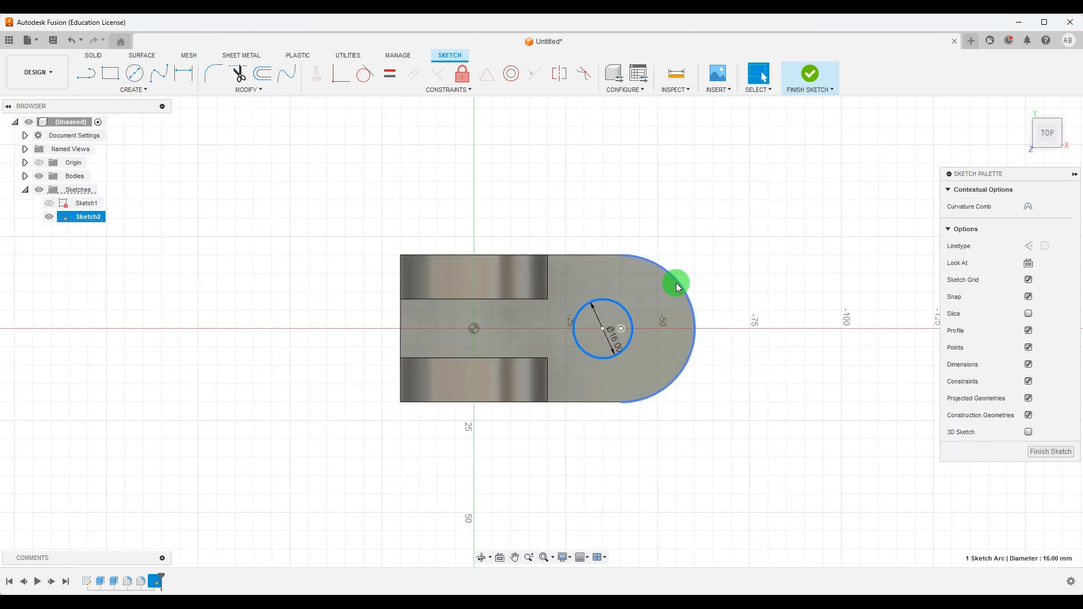
pyautogui.click(511, 77)
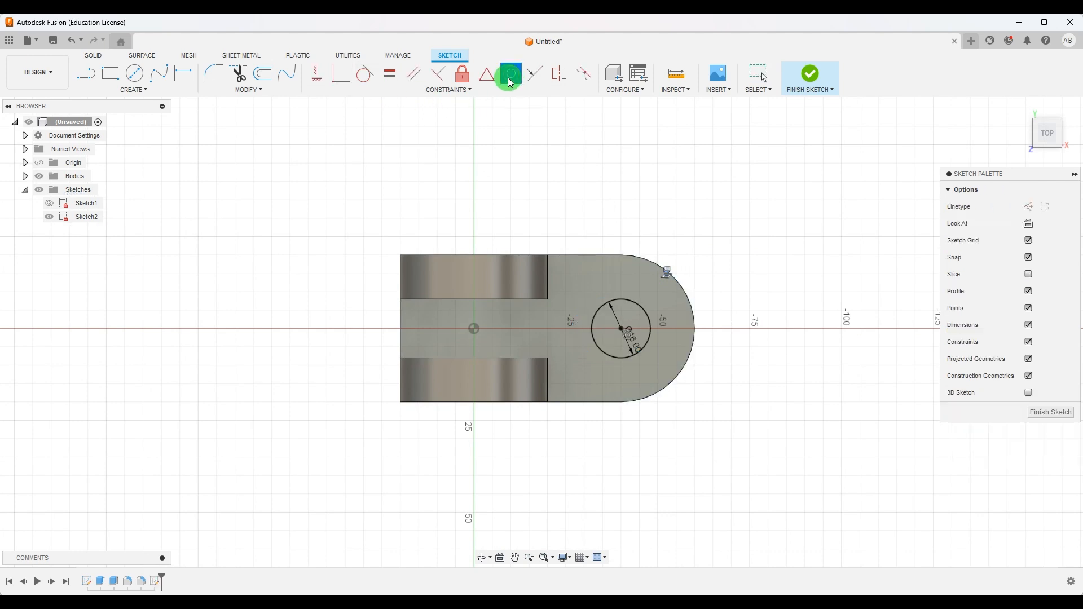
pyautogui.click(1050, 412)
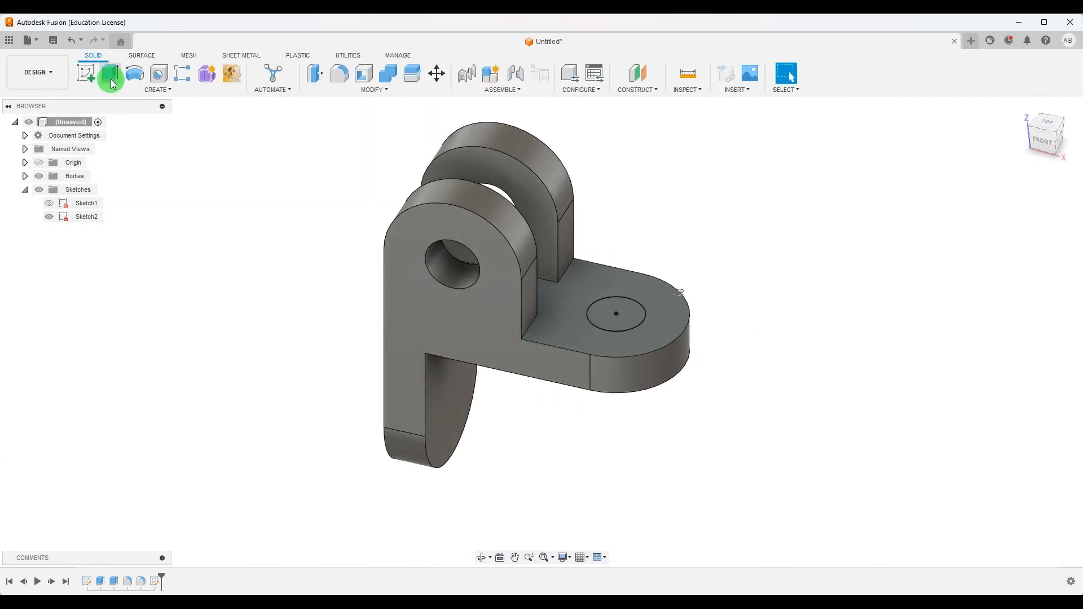
# Cut the circle down through the horizontal arm with an Extrude using the All extent.
pyautogui.click(111, 74)
pyautogui.click(616, 314)
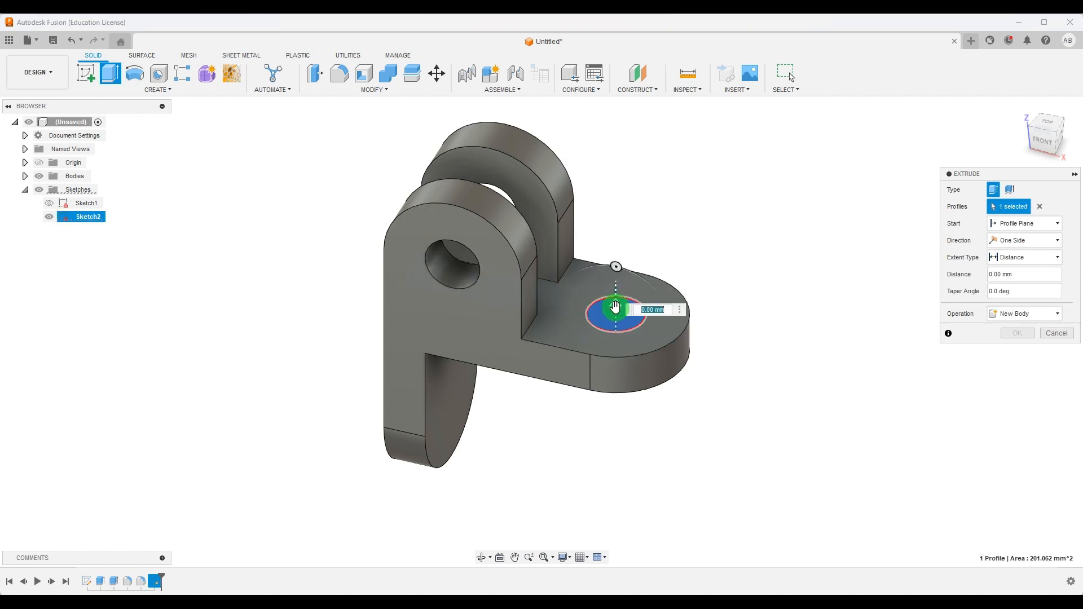
pyautogui.moveTo(615, 308); pyautogui.dragTo(632, 391)
pyautogui.click(1025, 259)
pyautogui.click(1012, 294)
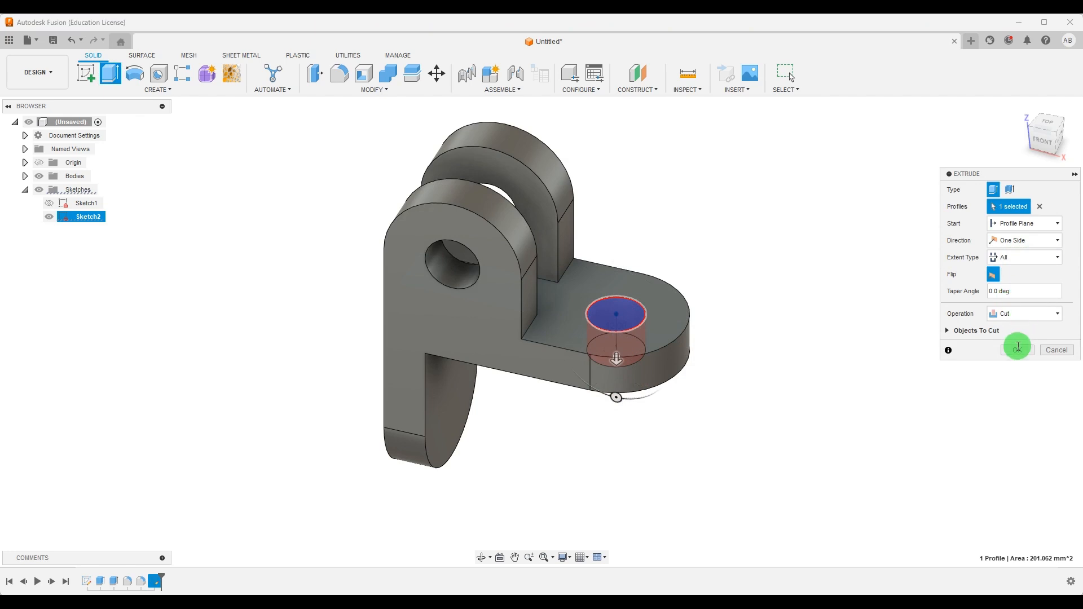
pyautogui.click(1022, 351)
# Start a sketch on the vertical leg's face below the arm and draw a 16 mm diameter circle on its centre line.
pyautogui.keyDown('shift'); pyautogui.moveTo(868, 355); pyautogui.dragTo(801, 282, button='middle'); pyautogui.keyUp('shift')
pyautogui.click(488, 420)
pyautogui.click(86, 74)
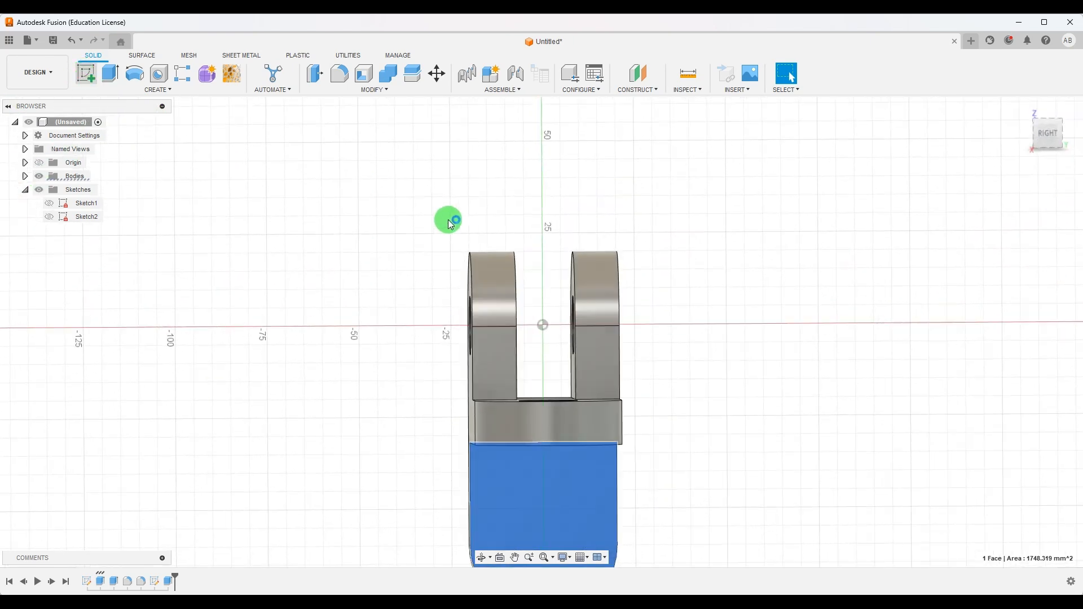
pyautogui.click(135, 73)
pyautogui.scroll(2, 448, 372)
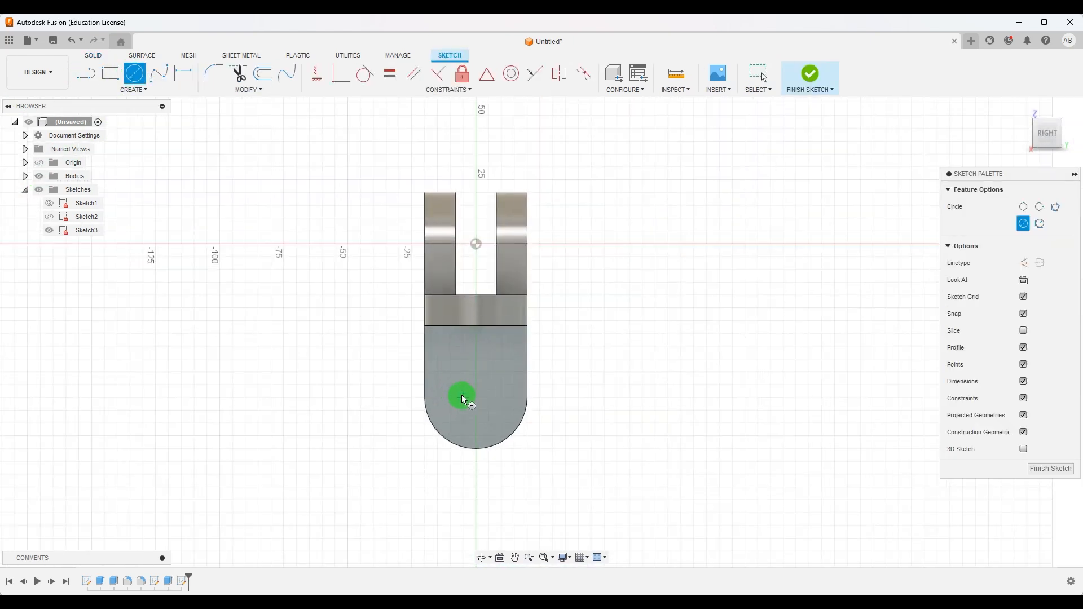
pyautogui.click(476, 386)
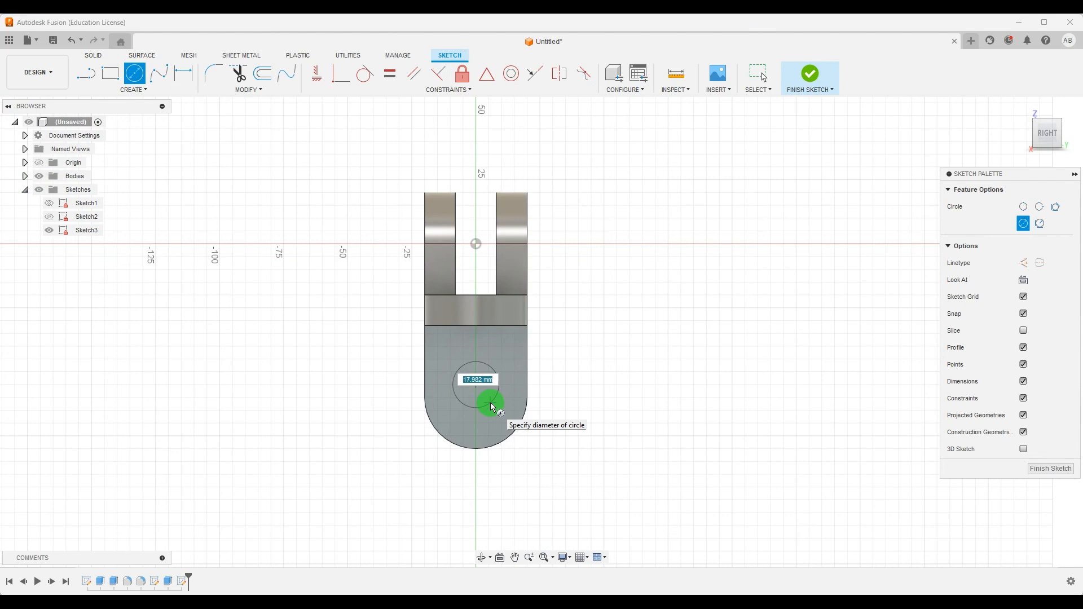
pyautogui.press('Return')
pyautogui.press('Escape')
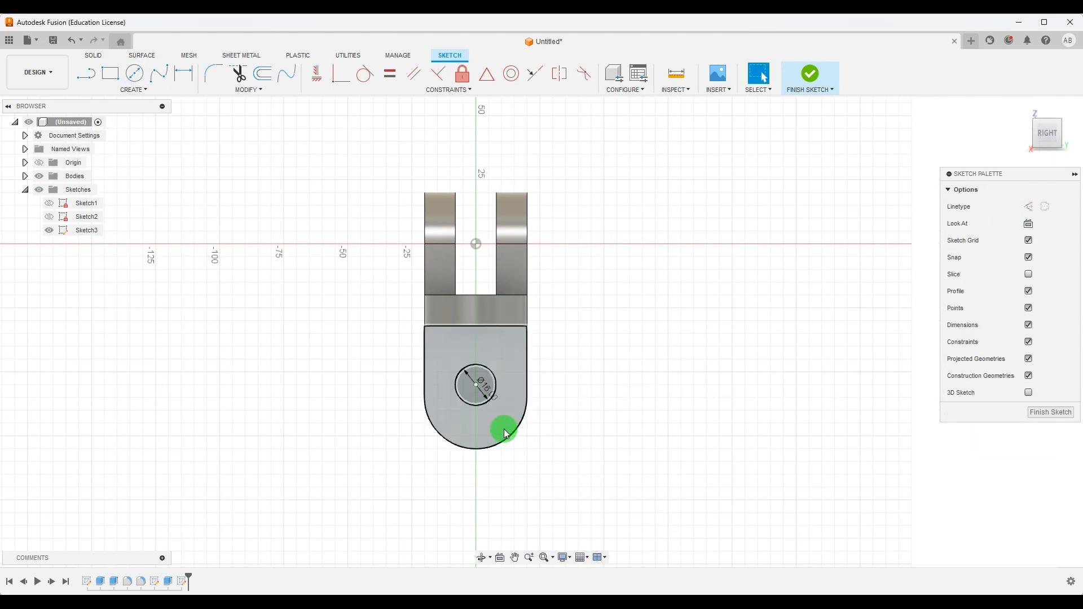
# Make the leg's circle concentric with its rounded lower end and finish the sketch.
pyautogui.click(511, 439)
pyautogui.click(483, 407)
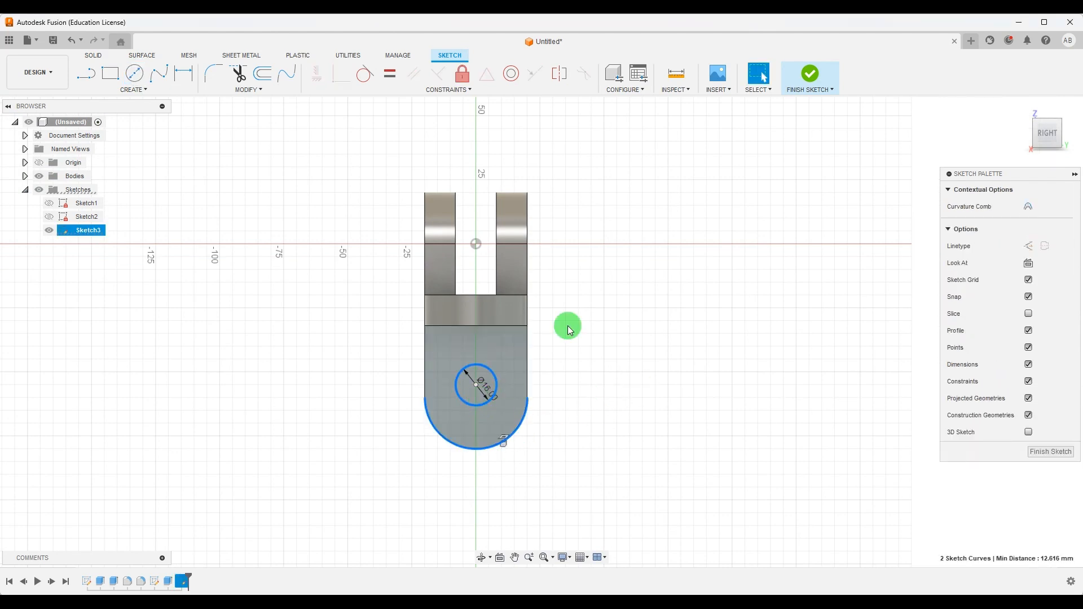
pyautogui.click(511, 73)
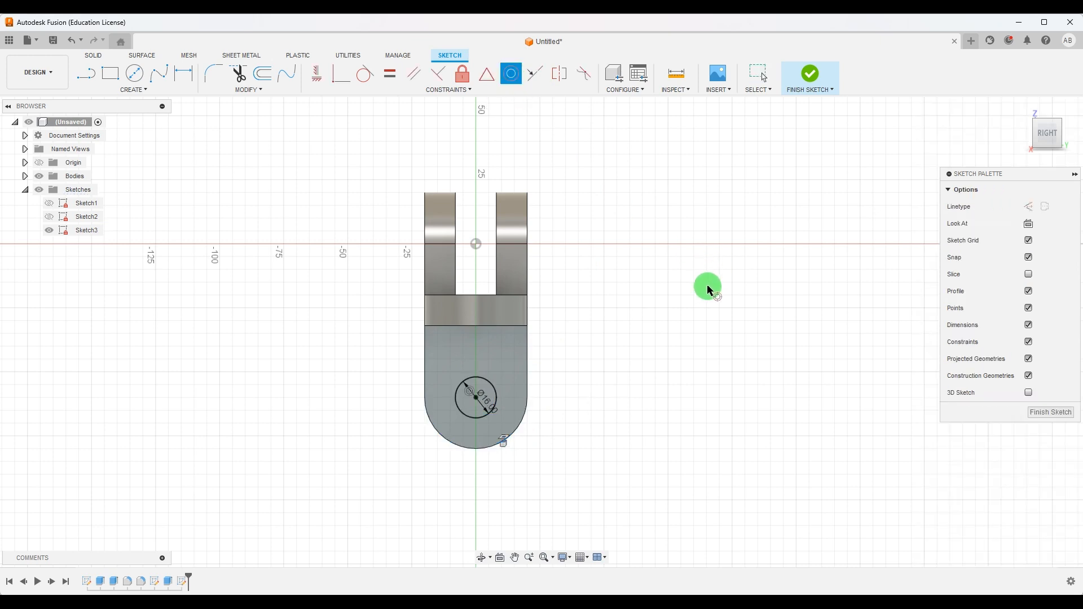
pyautogui.click(1053, 412)
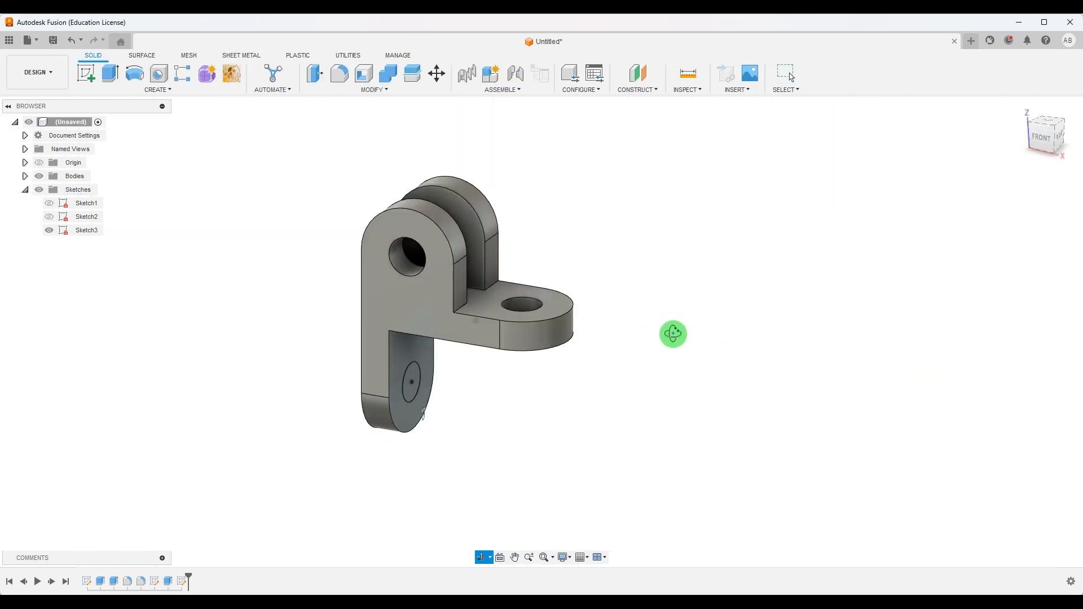
# Cut the leg's circle through the vertical leg with an Extrude using the All extent.
pyautogui.click(116, 73)
pyautogui.scroll(3, 496, 341)
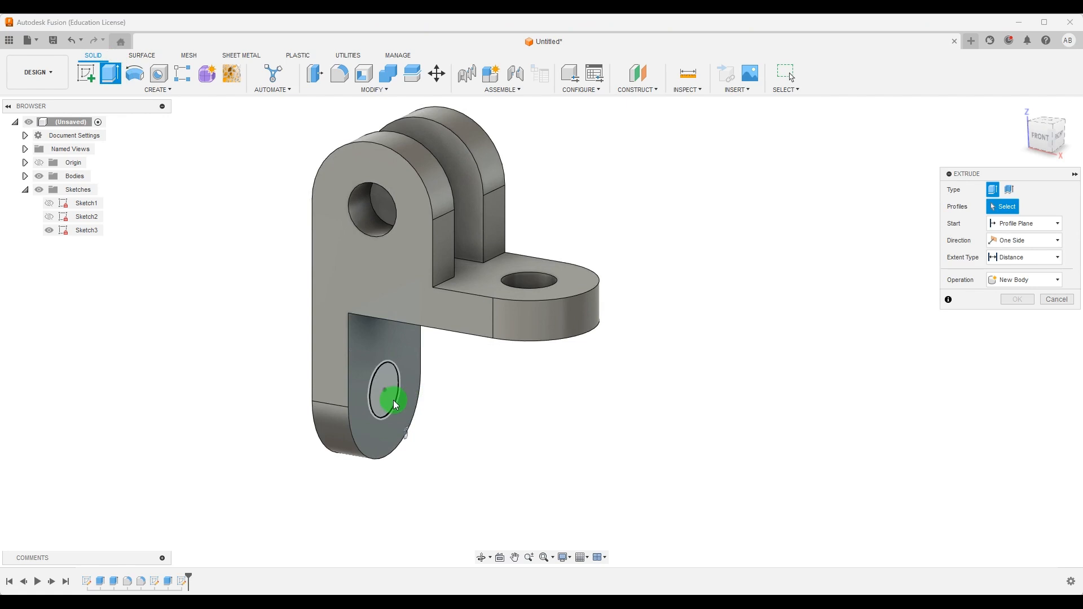
pyautogui.click(391, 394)
pyautogui.moveTo(393, 392); pyautogui.dragTo(275, 371)
pyautogui.click(1030, 257)
pyautogui.click(1005, 293)
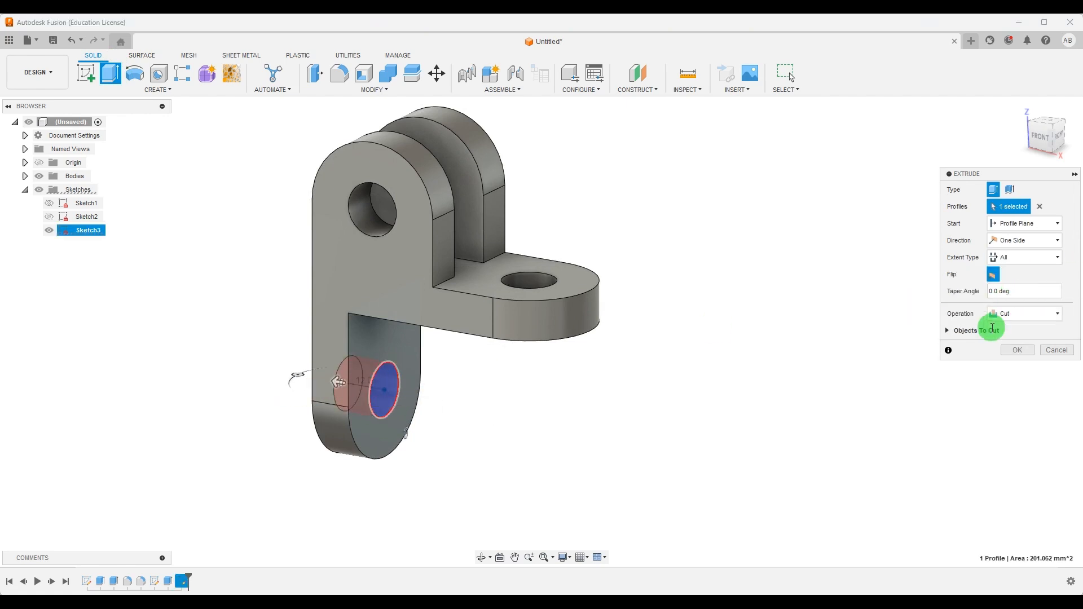
pyautogui.click(1017, 349)
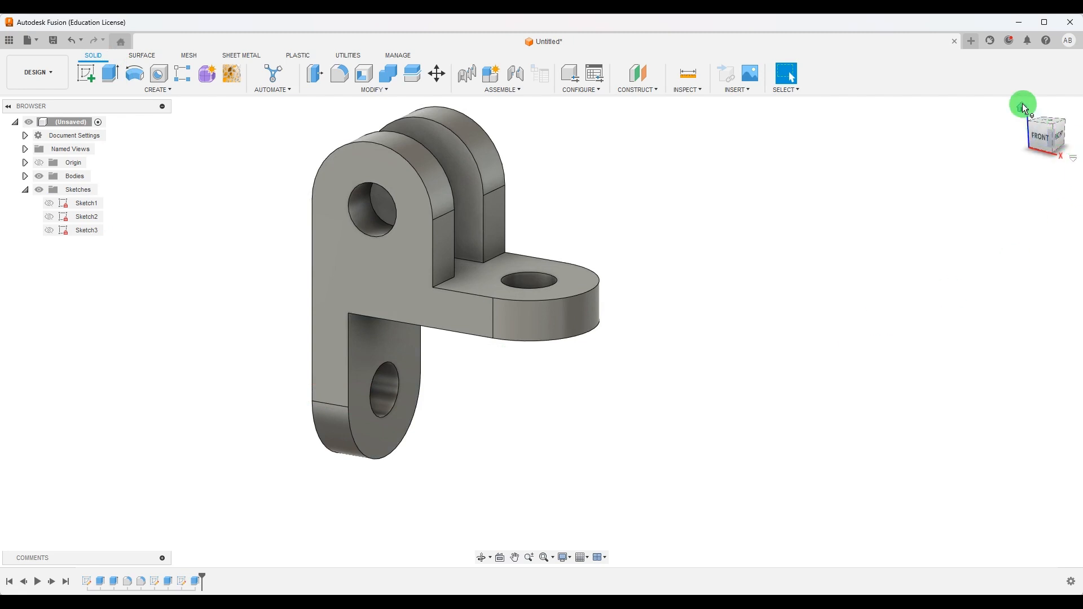
# Compare the bracket in the home view side by side with the 70.JPG drawing to look for missing details.
pyautogui.click(1022, 103)
pyautogui.scroll(1, 686, 214)
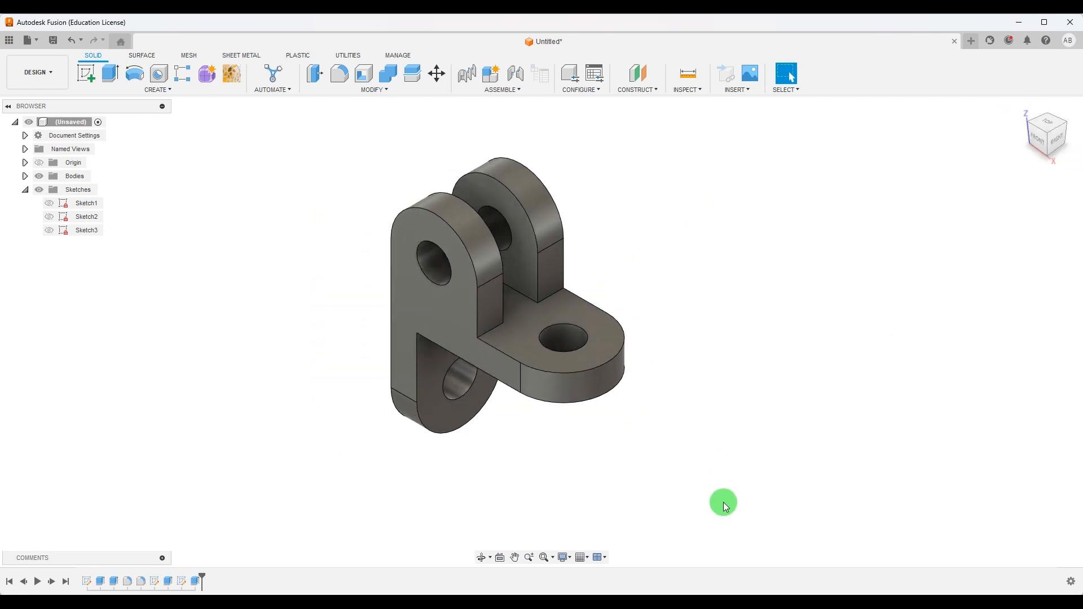
pyautogui.click(761, 594)
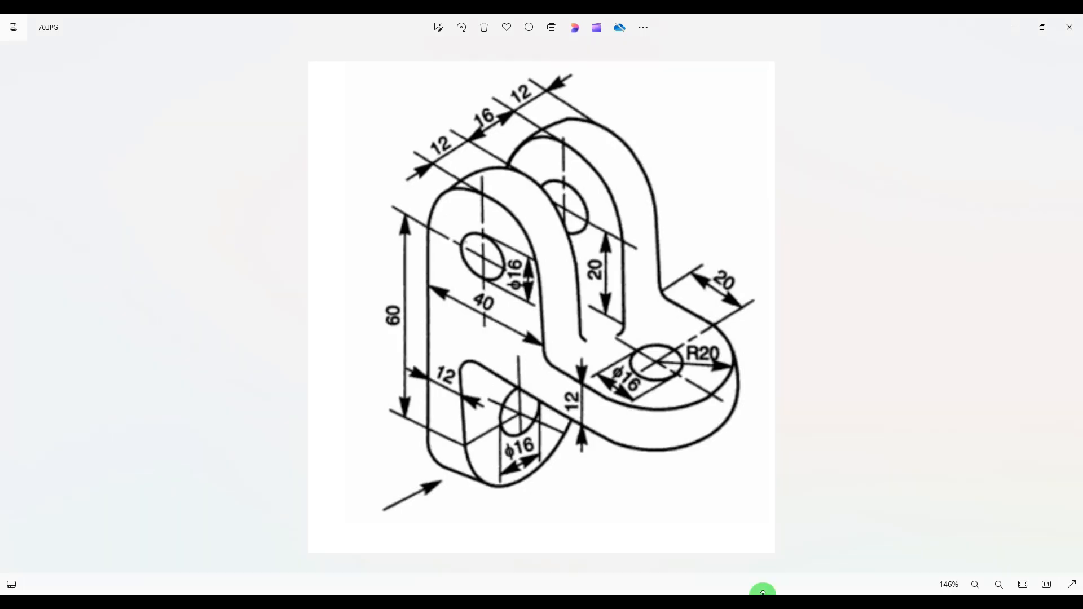
pyautogui.click(1044, 27)
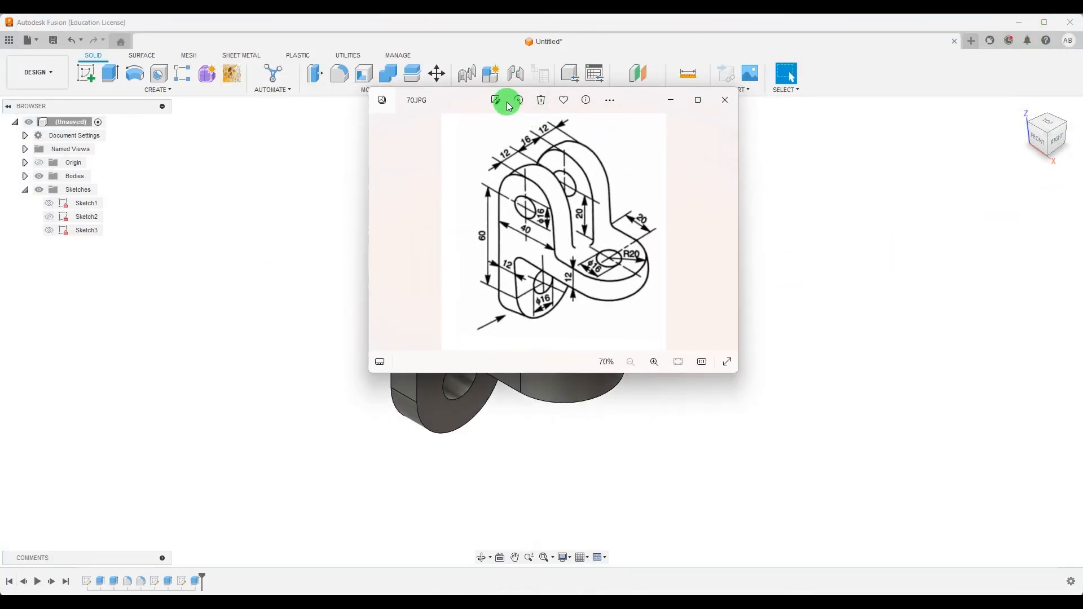
pyautogui.moveTo(472, 105); pyautogui.dragTo(757, 168)
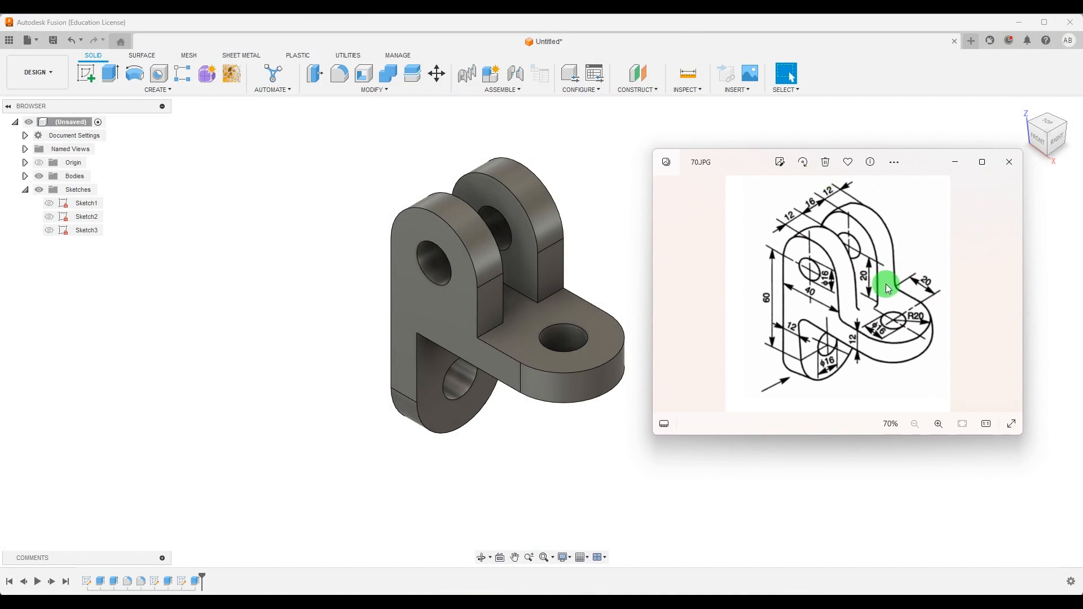
pyautogui.click(981, 165)
pyautogui.click(734, 606)
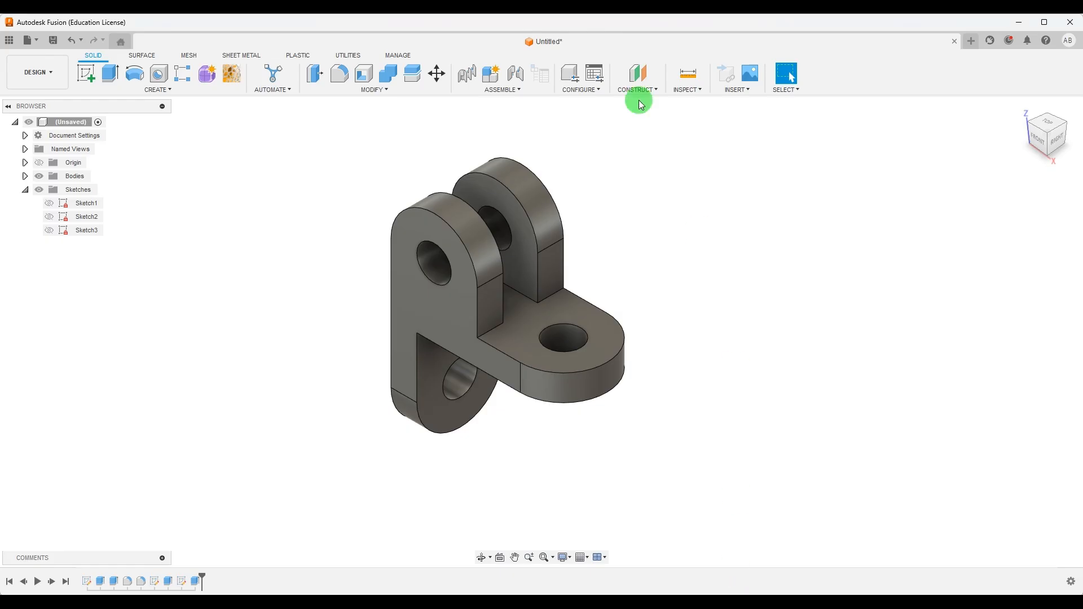
# Fillet the two edges where the lugs meet the arm and the inner corner between arm and leg with a 3 mm radius.
pyautogui.click(339, 73)
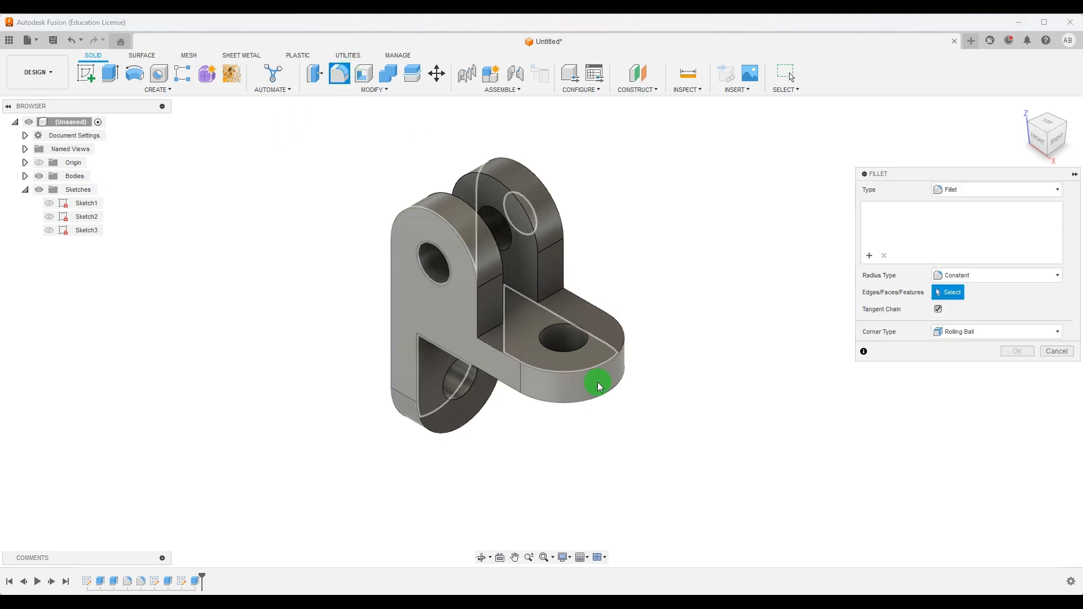
pyautogui.click(553, 299)
pyautogui.click(576, 405)
pyautogui.keyDown('shift'); pyautogui.moveTo(671, 362); pyautogui.dragTo(675, 326, button='middle'); pyautogui.keyUp('shift')
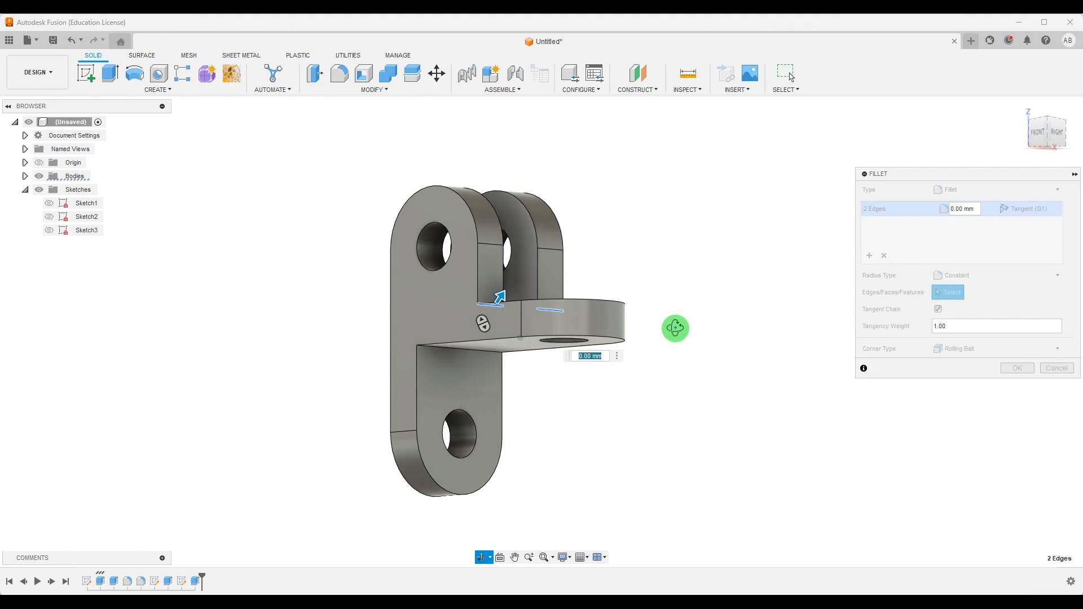
pyautogui.click(493, 357)
pyautogui.keyDown('shift'); pyautogui.moveTo(698, 286); pyautogui.dragTo(702, 314, button='middle'); pyautogui.keyUp('shift')
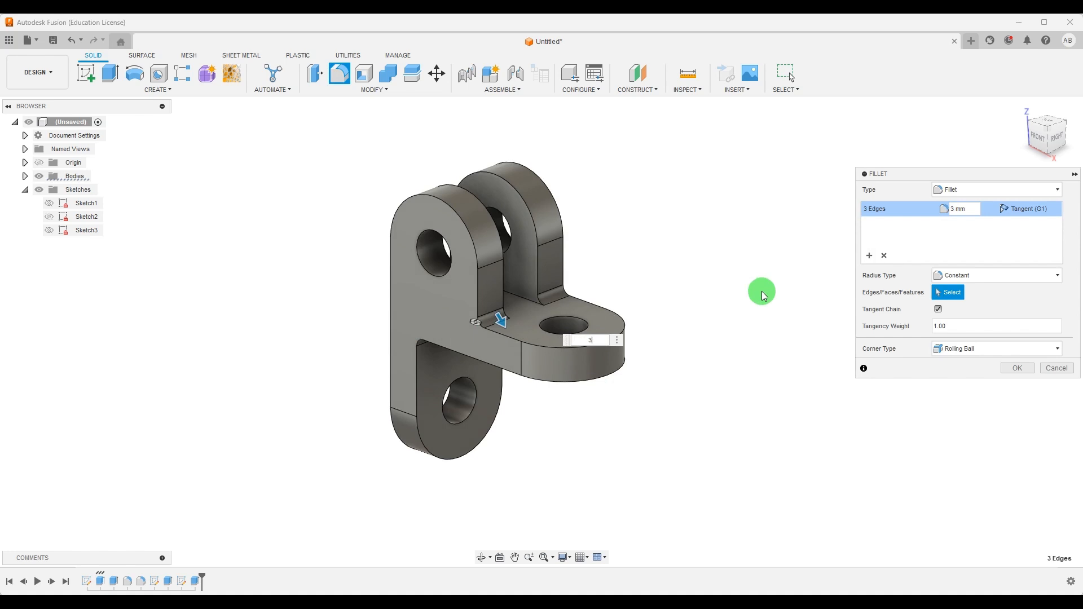
pyautogui.press('Return')
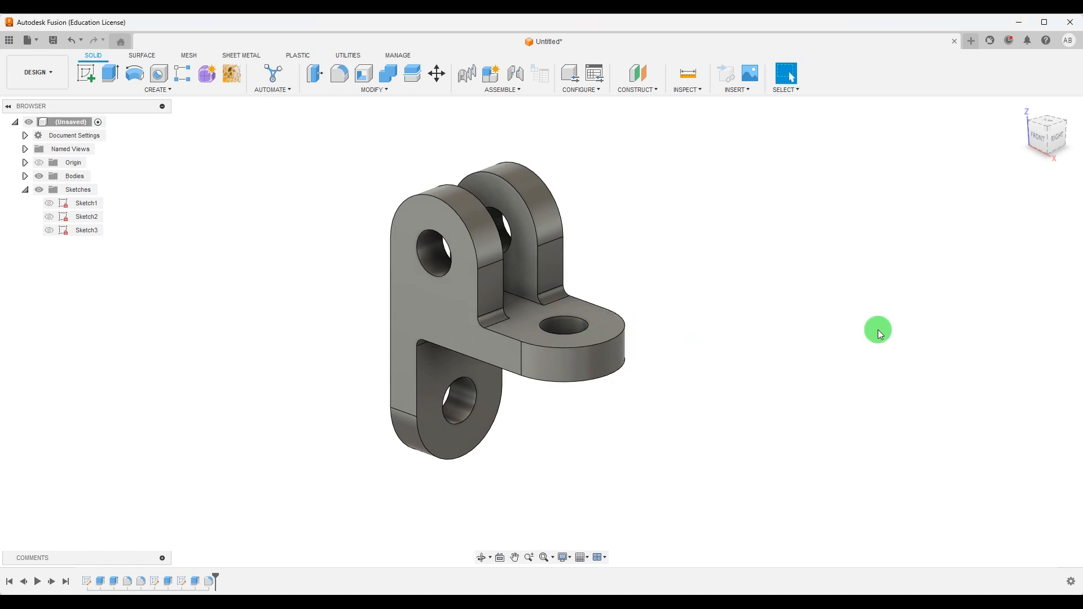
# Inspect the filleted bracket and check it against the 70.JPG reference drawing in a smaller window beside the model.
pyautogui.scroll(2, 695, 296)
pyautogui.keyDown('shift'); pyautogui.moveTo(775, 263); pyautogui.dragTo(745, 236, button='middle'); pyautogui.keyUp('shift')
pyautogui.click(846, 606)
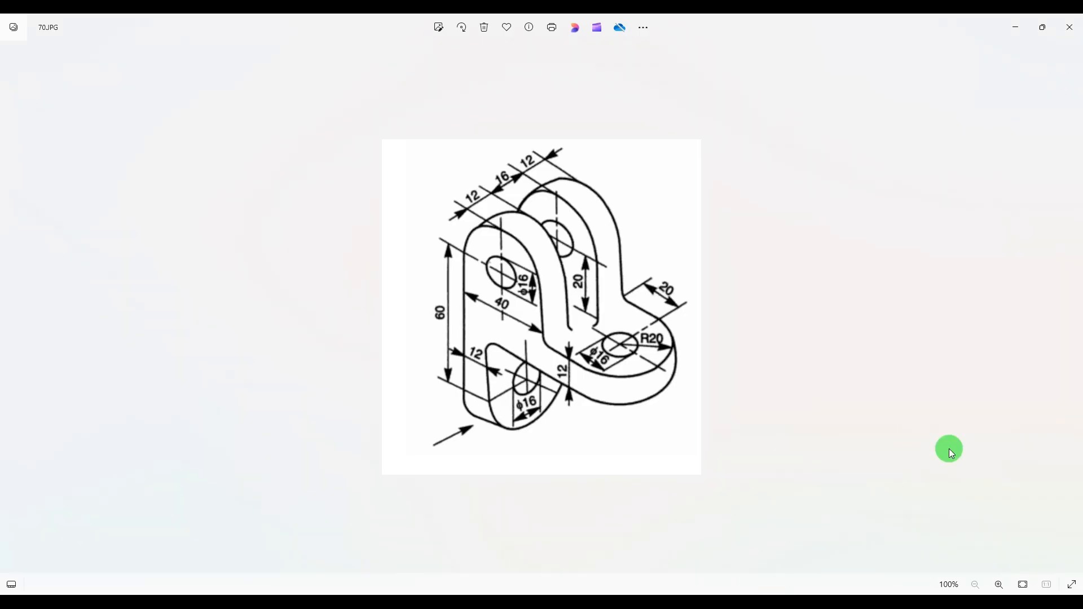
pyautogui.click(1050, 31)
pyautogui.scroll(-3, 215, 375)
pyautogui.scroll(1, 281, 373)
pyautogui.keyDown('shift'); pyautogui.moveTo(455, 293); pyautogui.dragTo(704, 513, button='middle'); pyautogui.keyUp('shift')
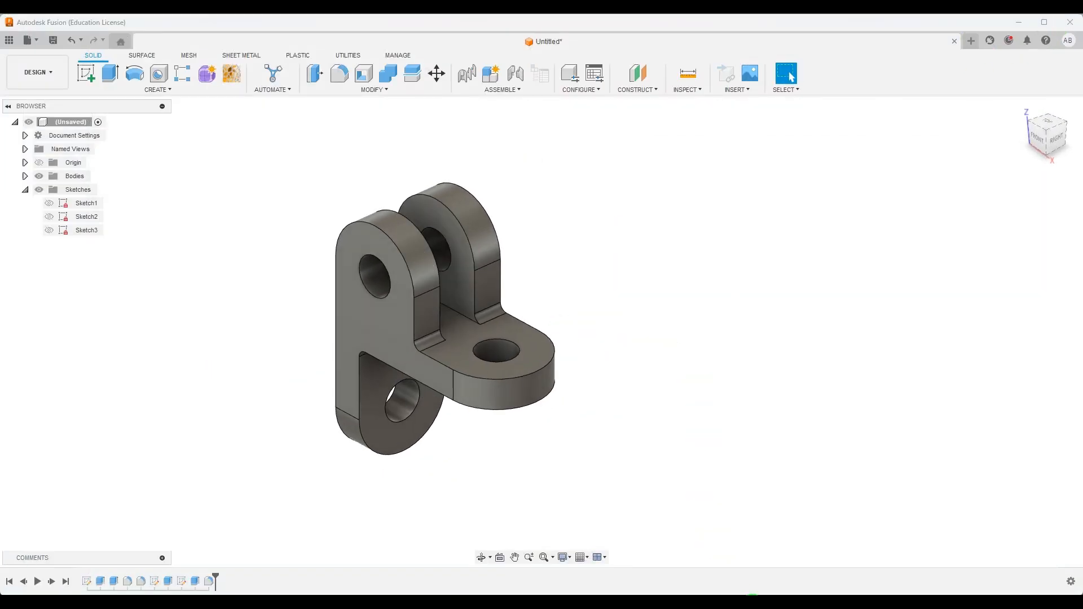
pyautogui.click(744, 592)
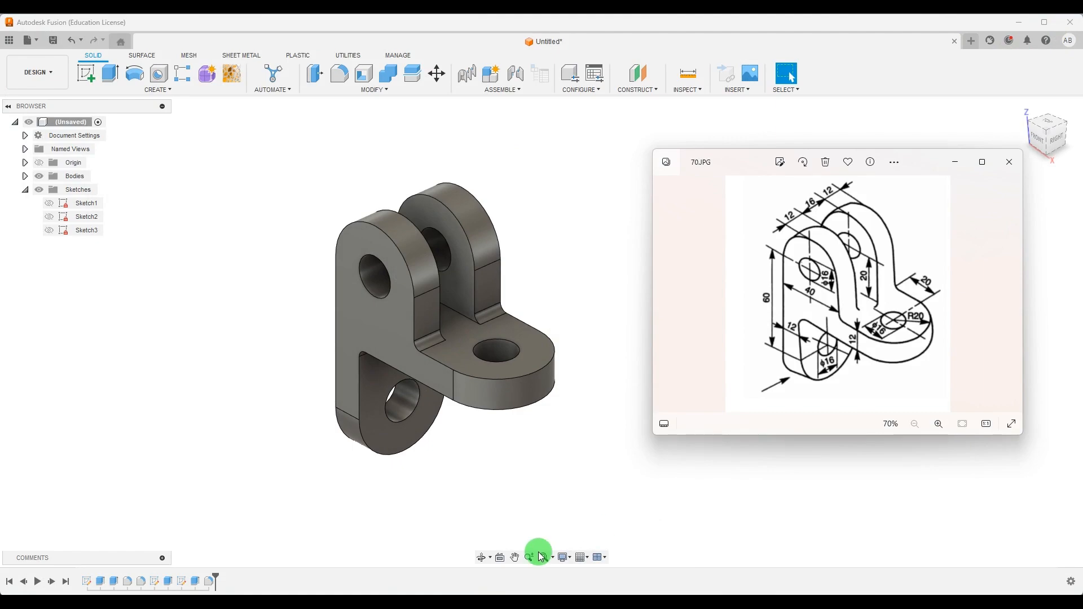